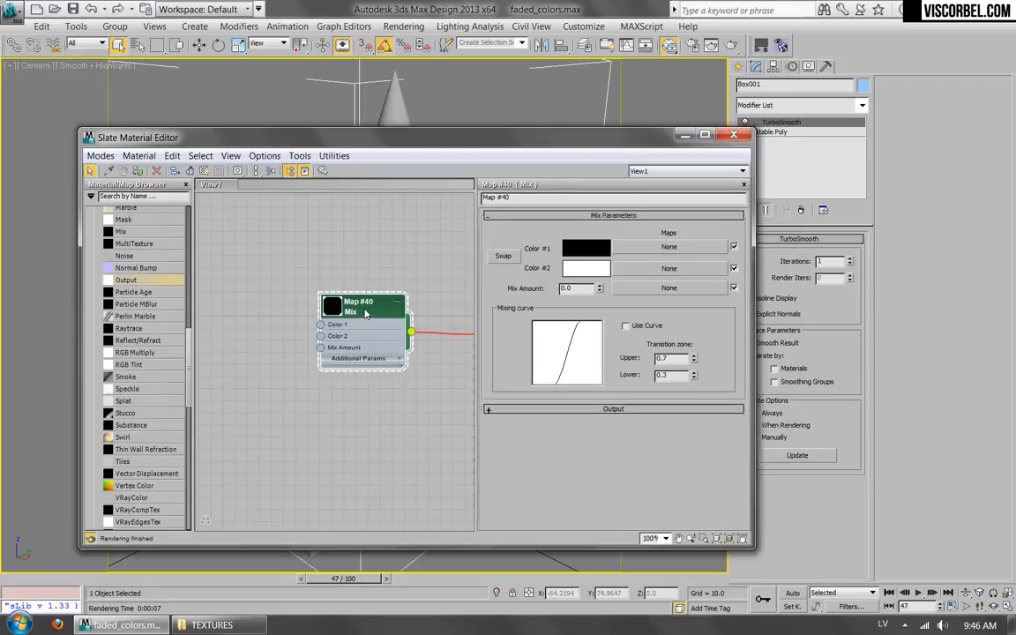
Step: Set Color #1 of the Mix map to a grey with a value of 85
left_click_drag(575, 139, 731, 191)
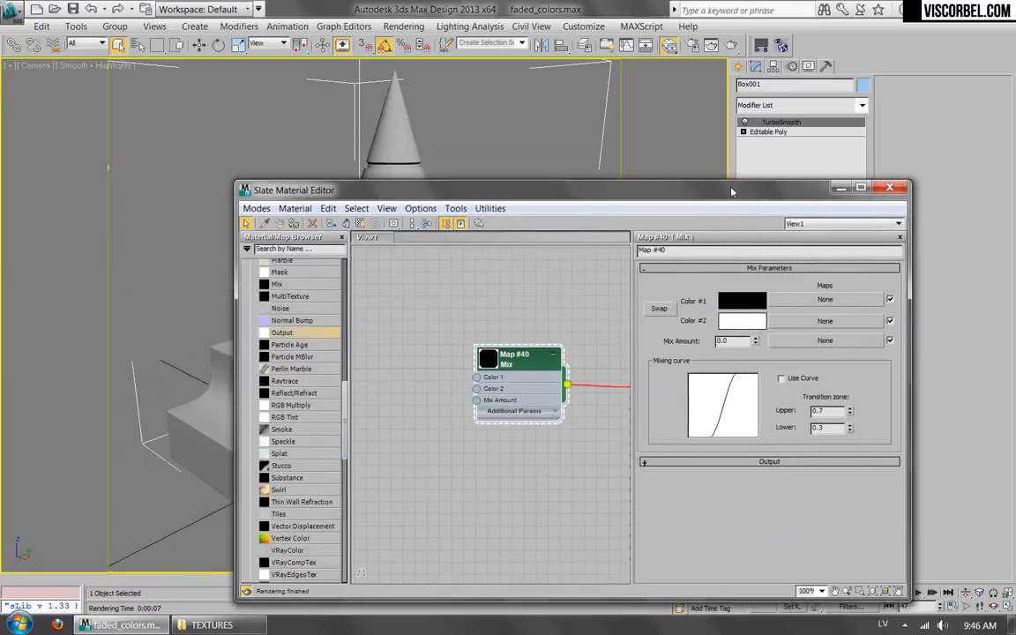
left_click(742, 300)
left_click_drag(432, 156, 472, 159)
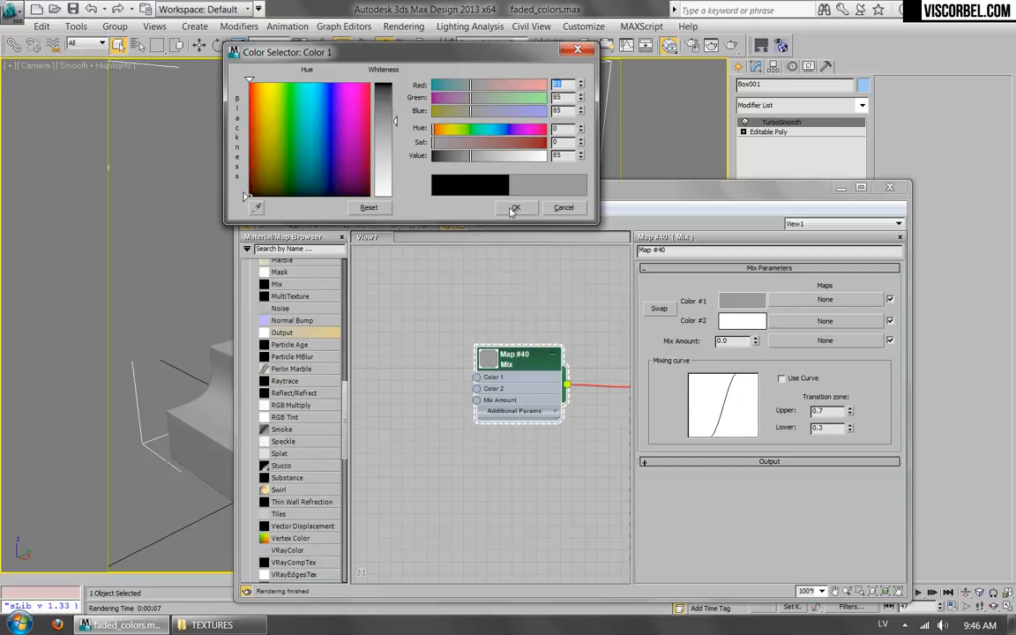
left_click(515, 207)
Step: Set Color #2 of the Mix map to a dark brown with hue 13, saturation 152 and value 49
left_click(742, 320)
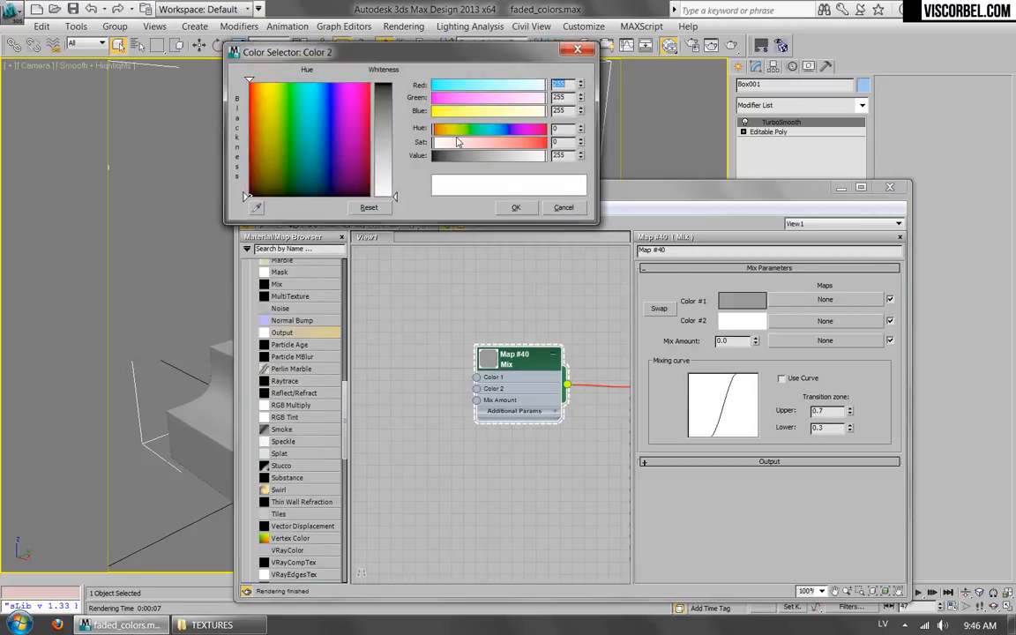
left_click_drag(440, 133, 454, 156)
left_click(531, 143)
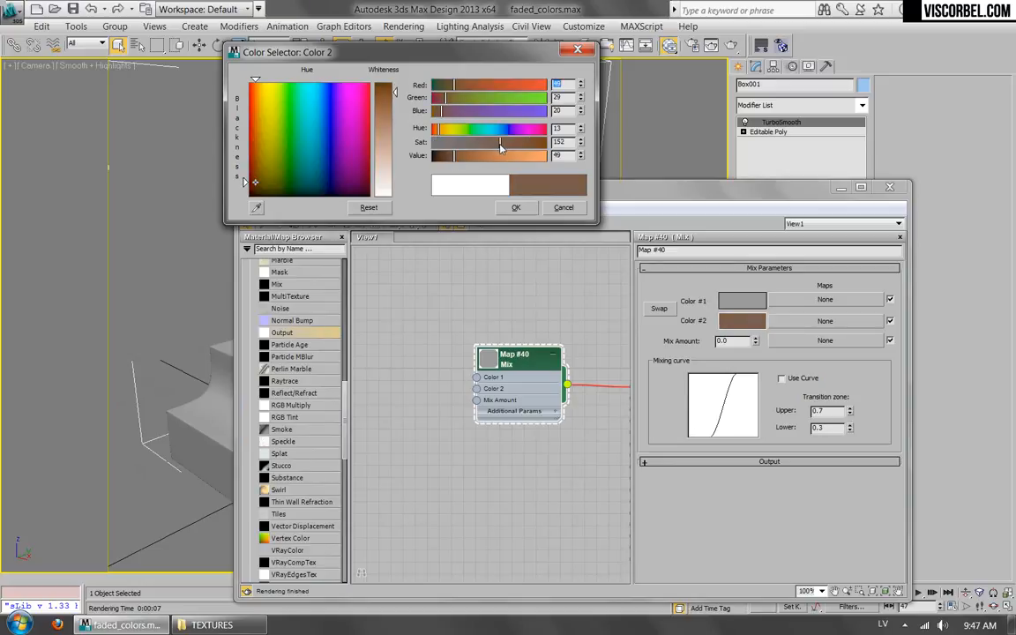
left_click(500, 142)
left_click(518, 207)
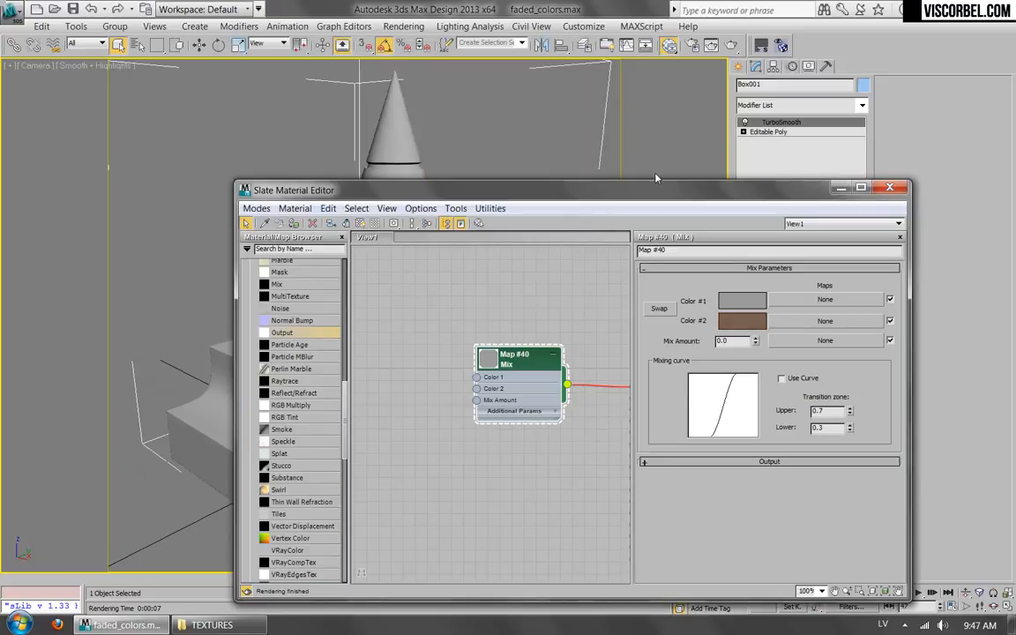
Step: Add a VRayDirt map and connect it to the Mix Amount input of the Mix map
left_click_drag(686, 204, 662, 140)
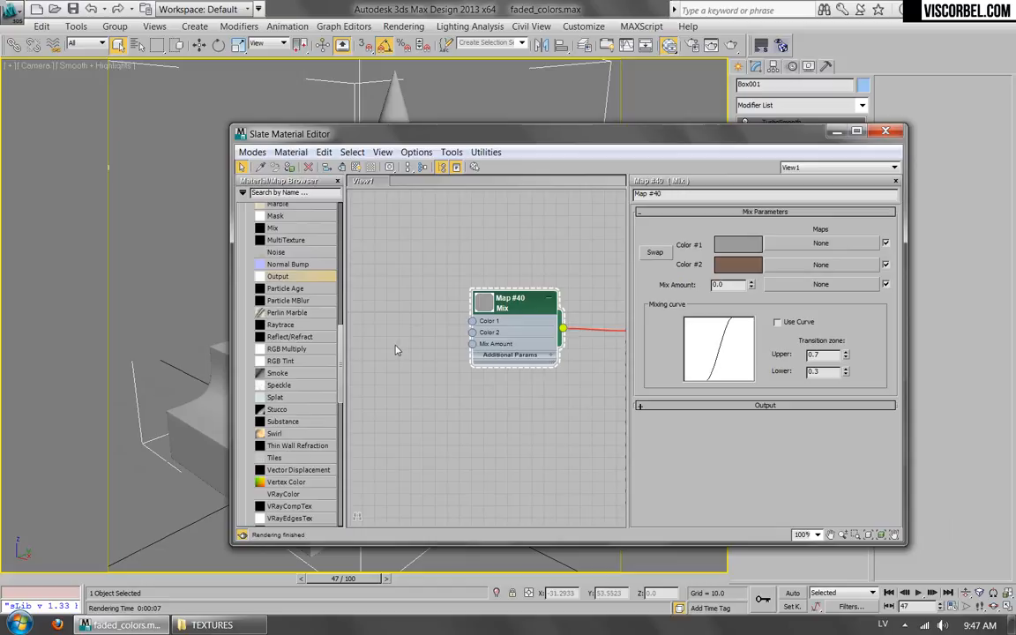
left_click_drag(342, 364, 335, 445)
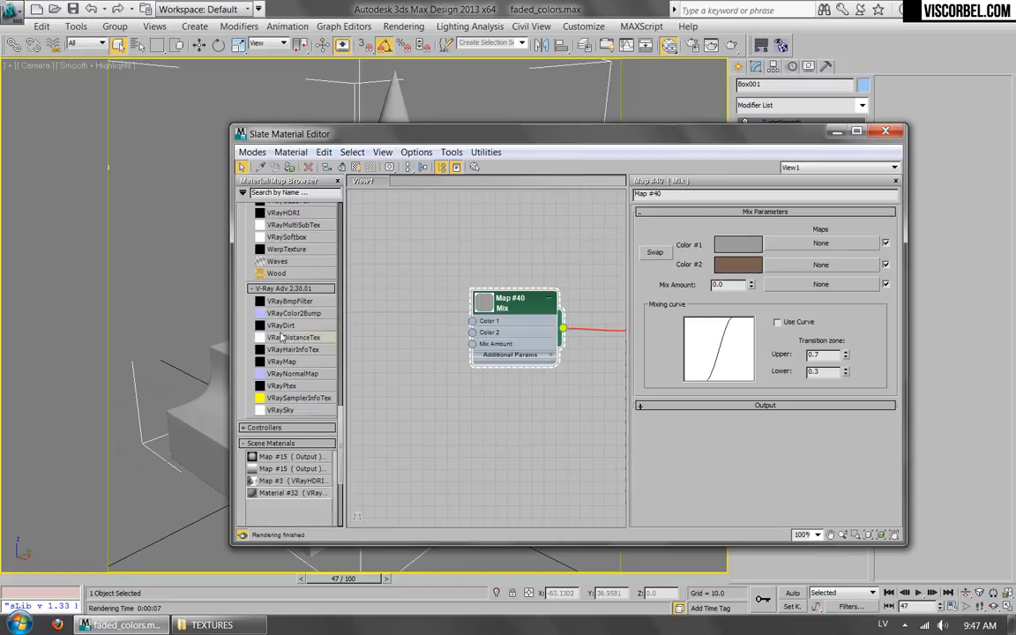
left_click_drag(280, 324, 472, 346)
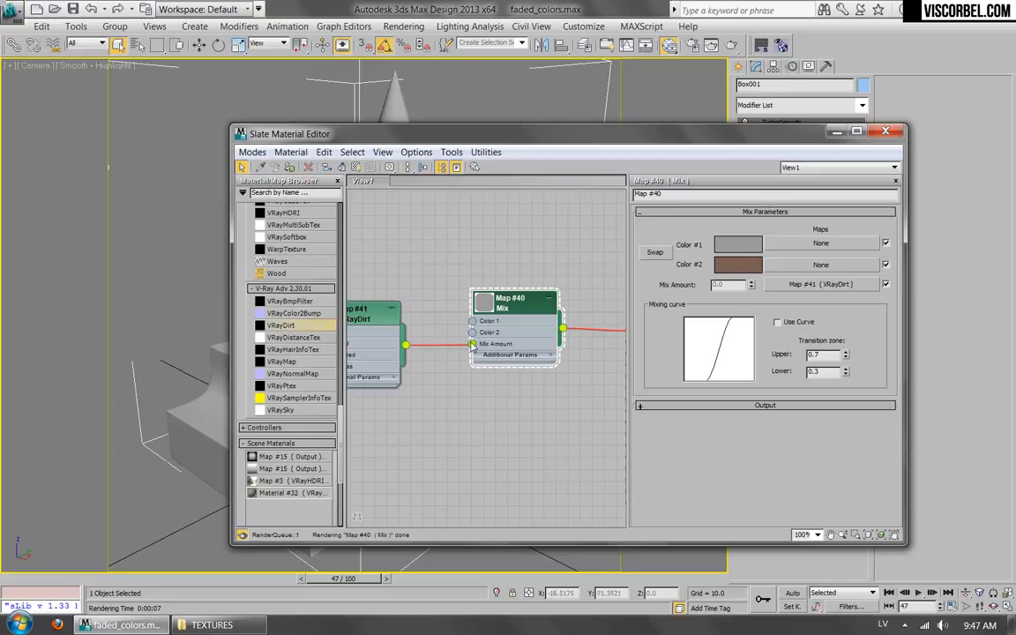
Step: Enable invert normal on the VRayDirt map and swap its occluded and unoccluded colors
middle_click_drag(404, 266, 504, 274)
left_click(458, 323)
double_click(458, 323)
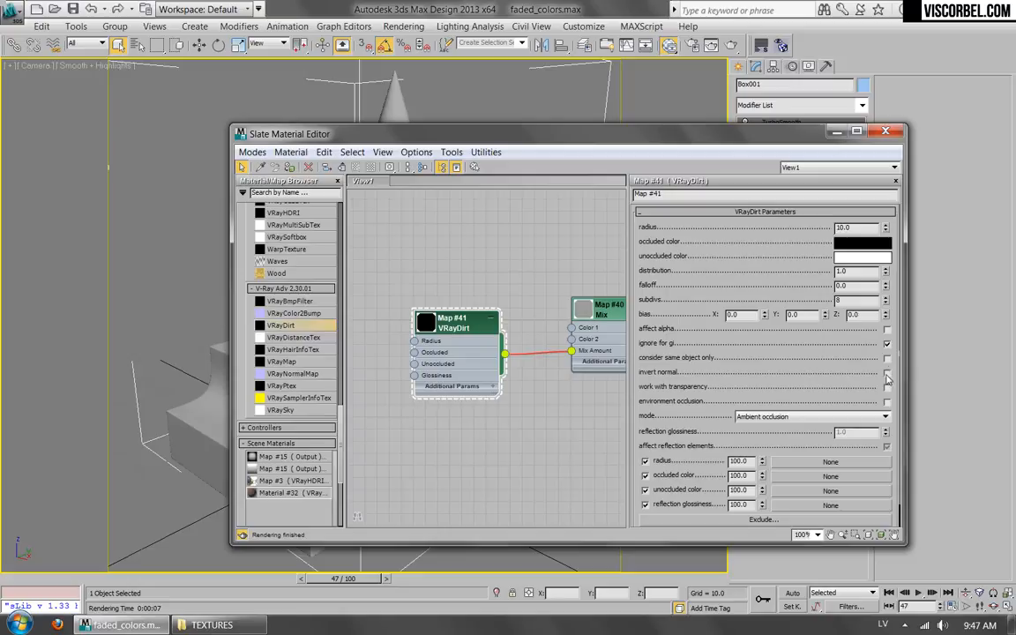
left_click_drag(625, 134, 597, 126)
left_click(760, 46)
left_click(333, 541)
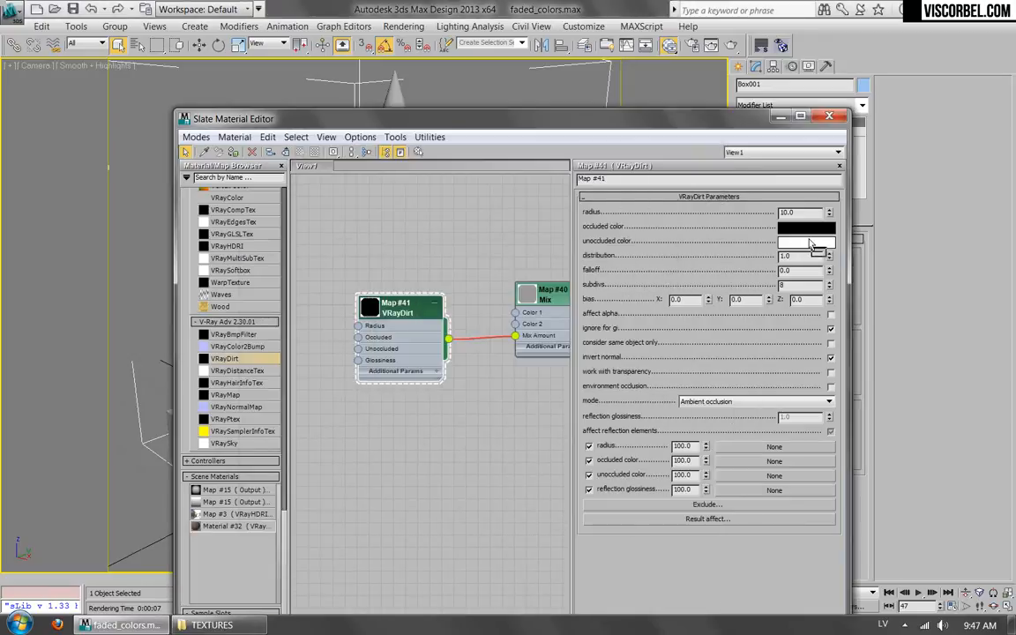
left_click_drag(806, 227, 806, 241)
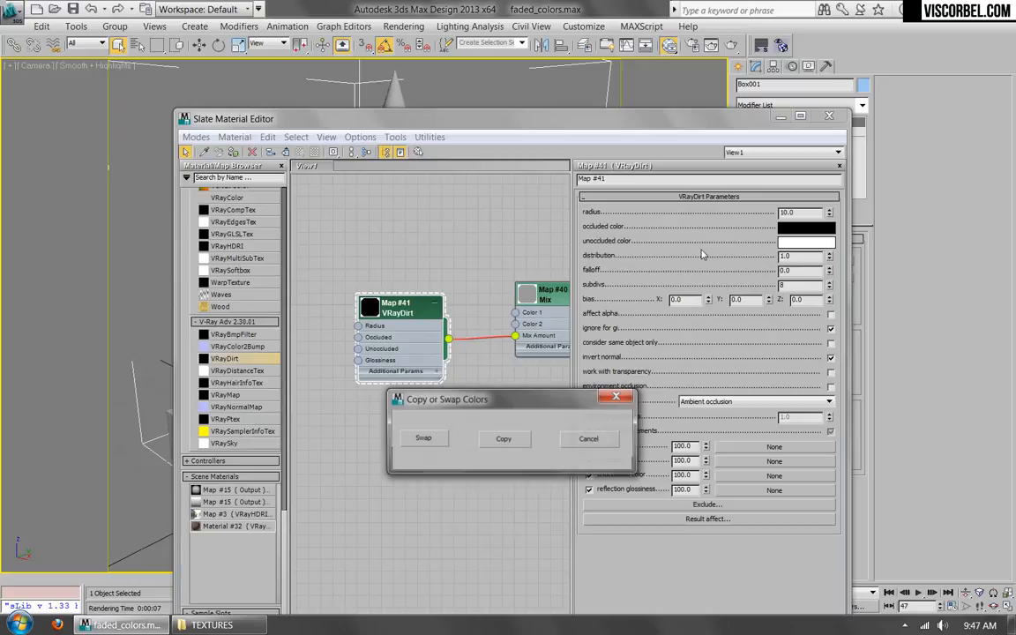
left_click(422, 435)
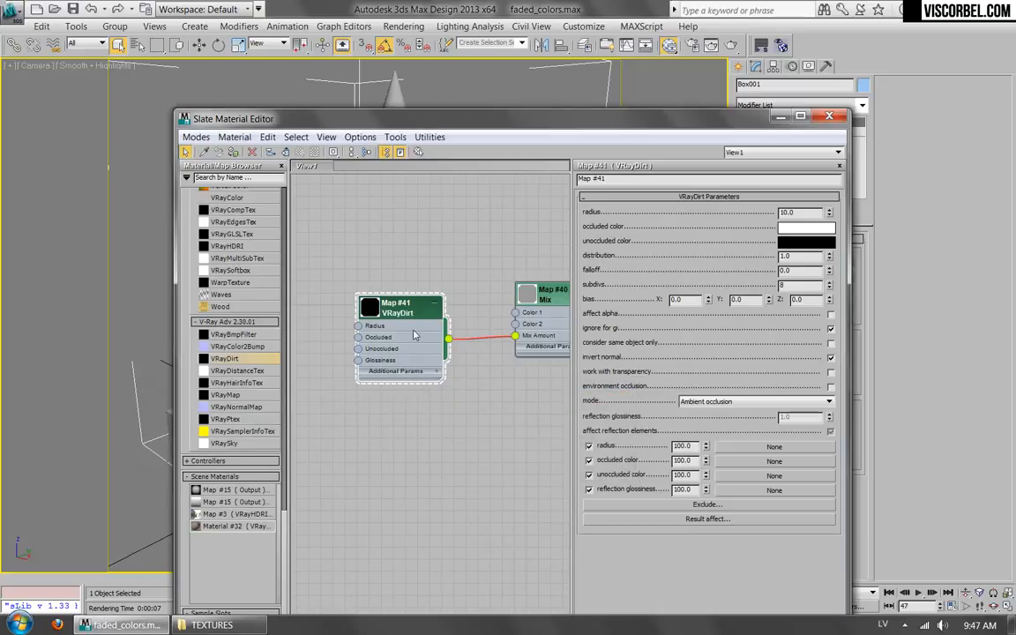
Step: Render a texmapPreview of the VRayDirt map on all visible objects and move the preview settings clear of the material editor
left_click(780, 45)
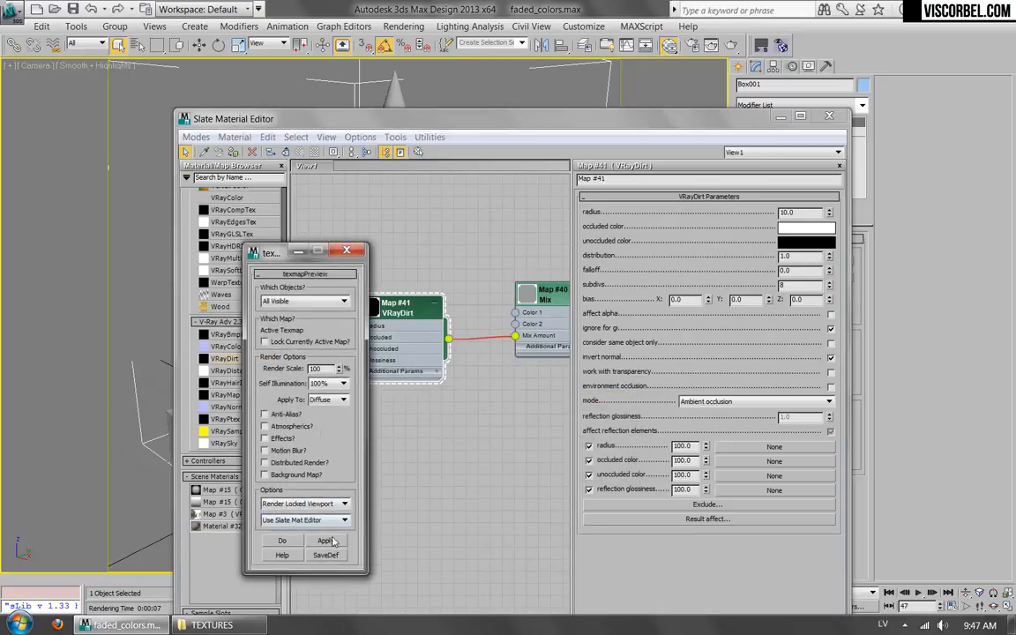
left_click(328, 541)
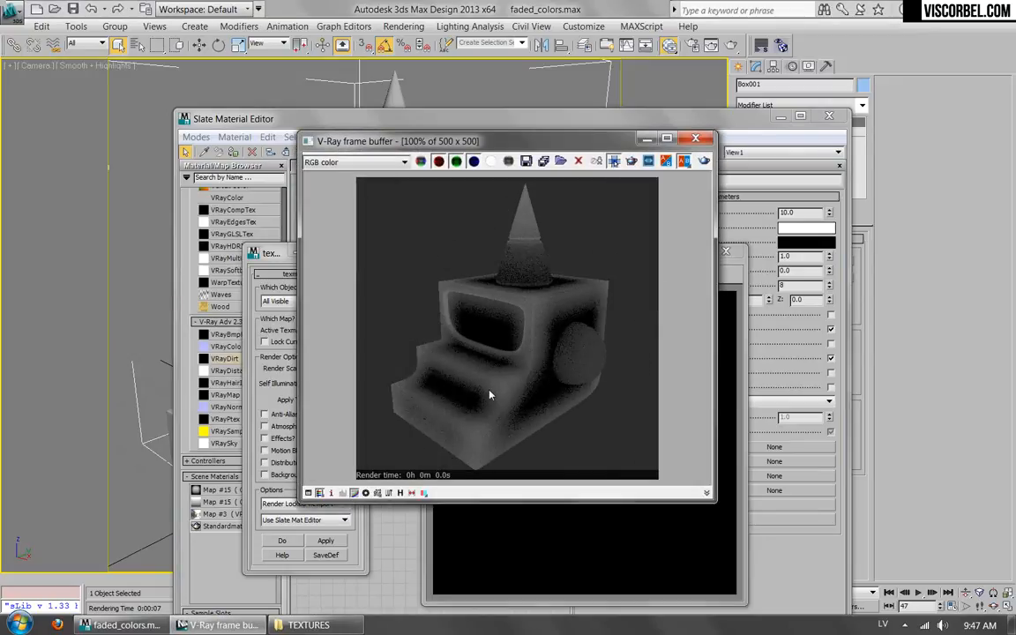
left_click(725, 252)
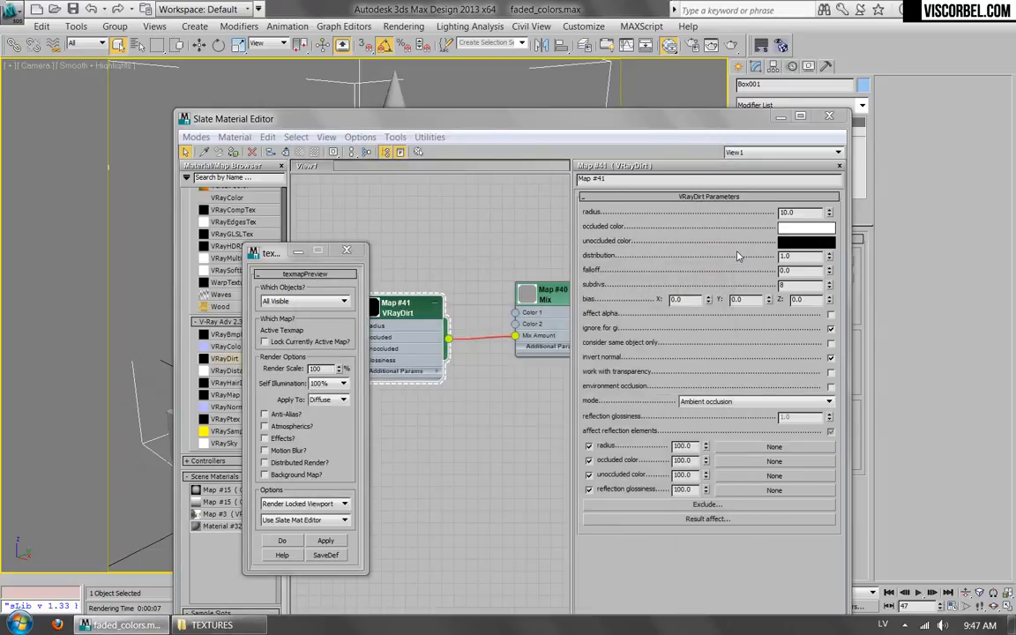
left_click_drag(265, 253, 59, 259)
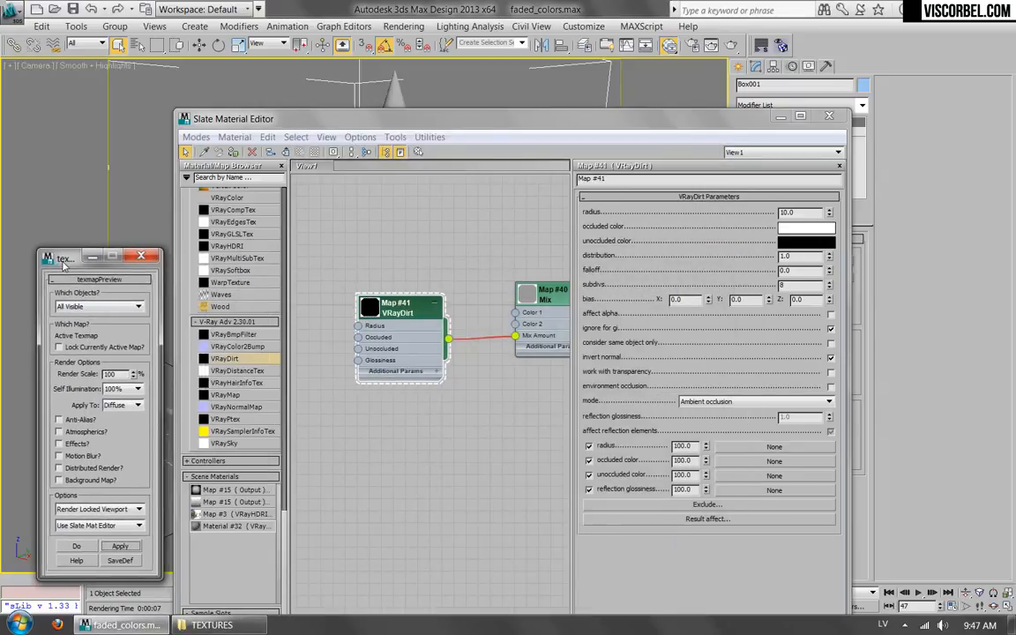
Step: Set the Z bias of the VRayDirt map to 1.0 and render the texture preview again
double_click(809, 300)
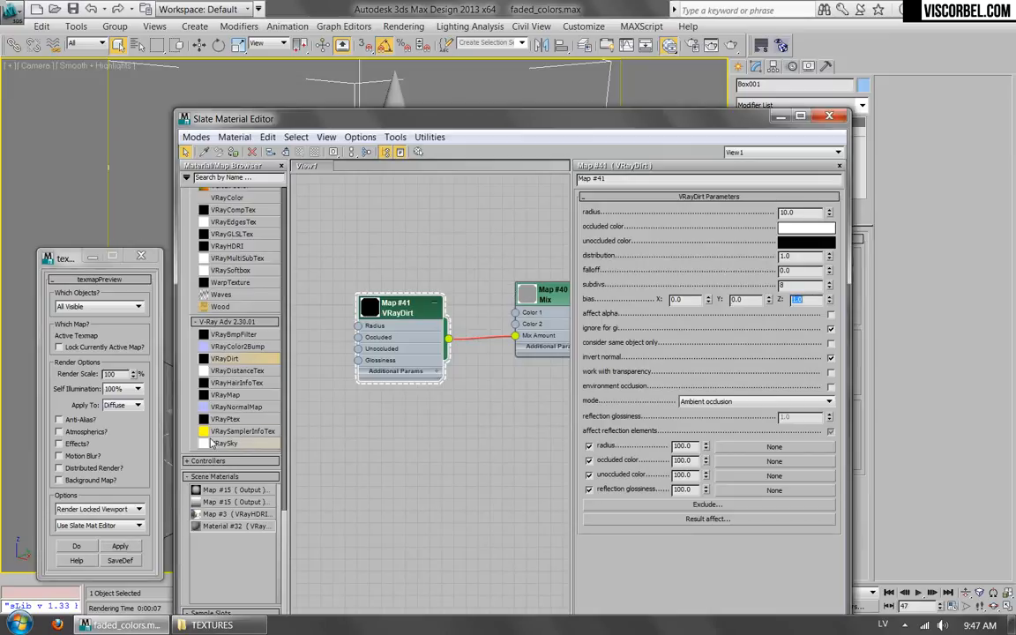
left_click(120, 547)
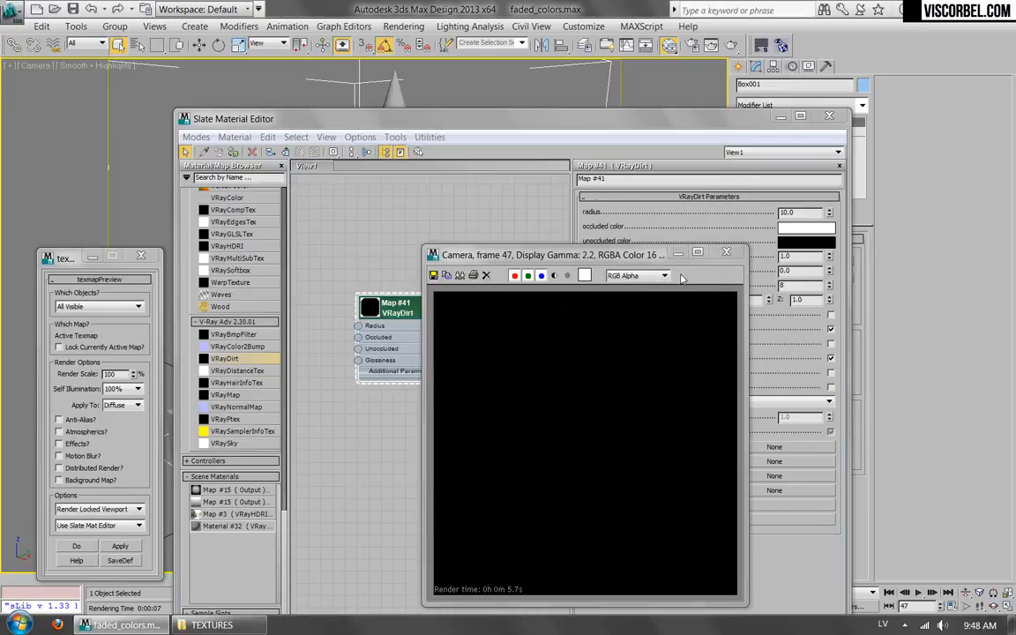
left_click(726, 253)
Step: Load the bitmap dirt (14).png into the radius map slot of the VRayDirt map
middle_click_drag(511, 265, 472, 294)
left_click_drag(357, 337, 382, 325)
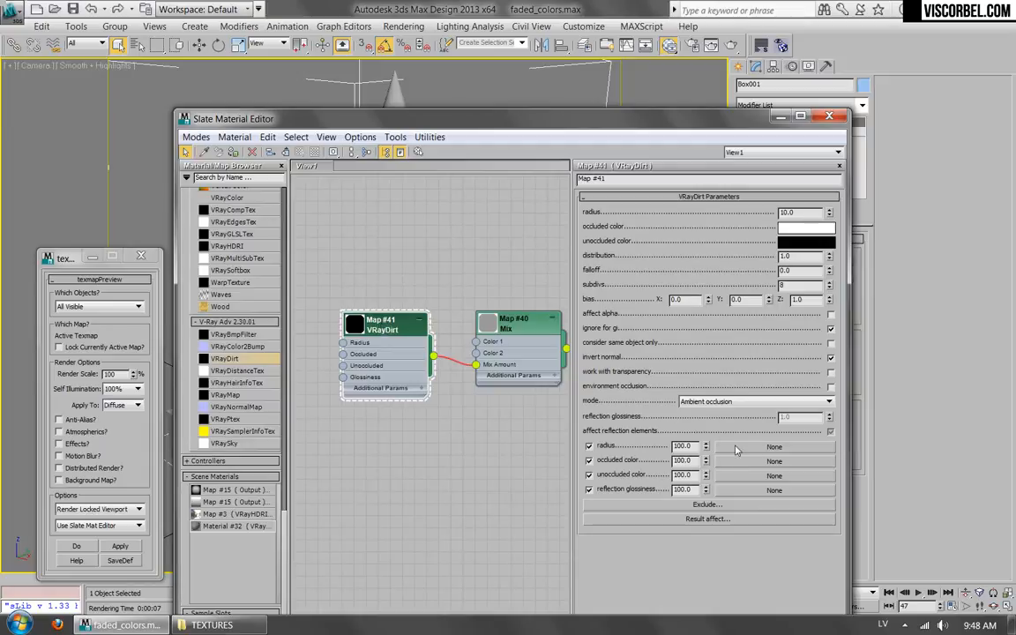
left_click(769, 447)
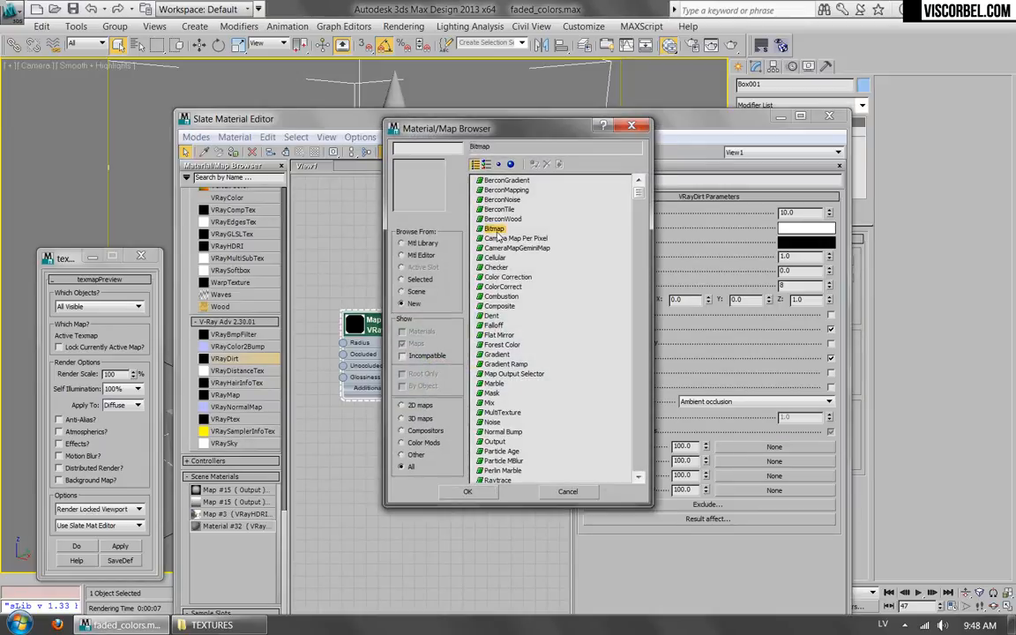
double_click(494, 228)
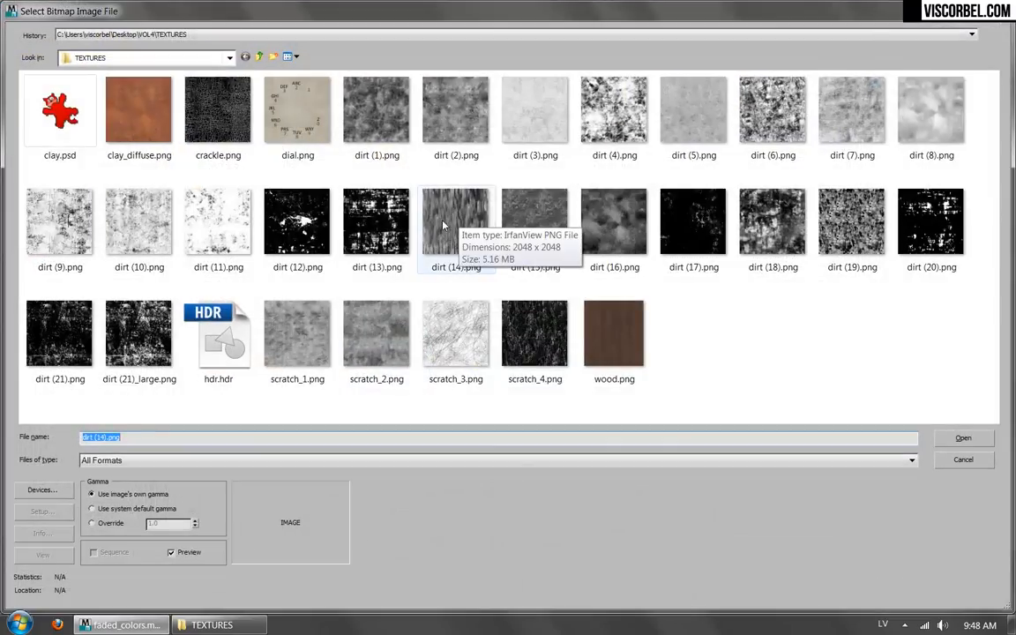
left_click(444, 228)
double_click(445, 227)
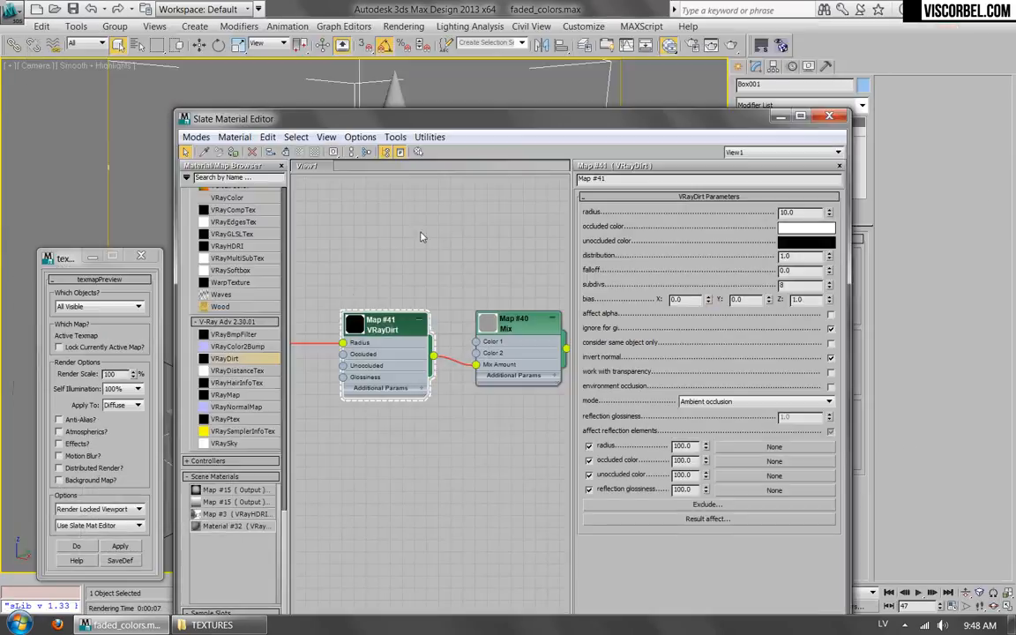
Step: Show the dirt (14).png bitmap on the model in the viewport and move the material editor out of the way
right_click(411, 346)
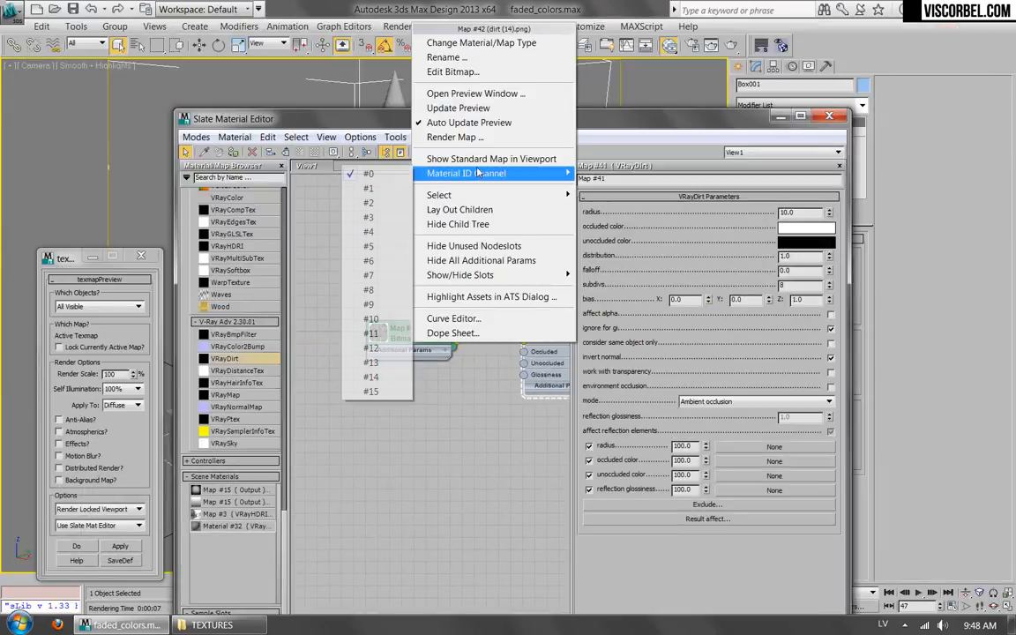
left_click(432, 119)
left_click(529, 171)
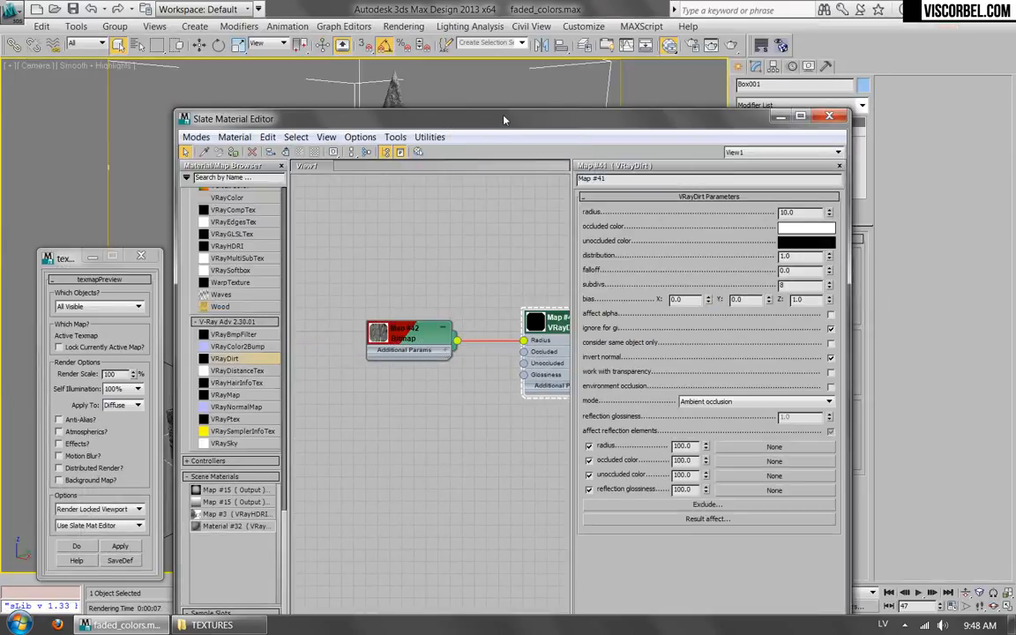
left_click_drag(499, 122, 499, 554)
left_click(726, 252)
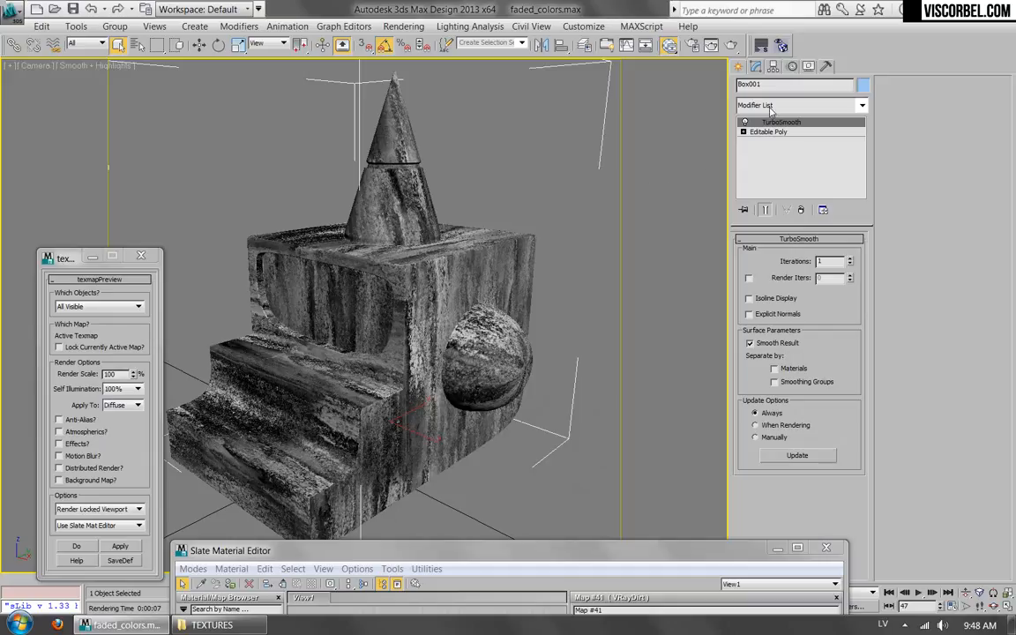
Step: Add a UVW Map modifier with Box mapping on top of TurboSmooth on Box001
left_click(847, 105)
key("u")
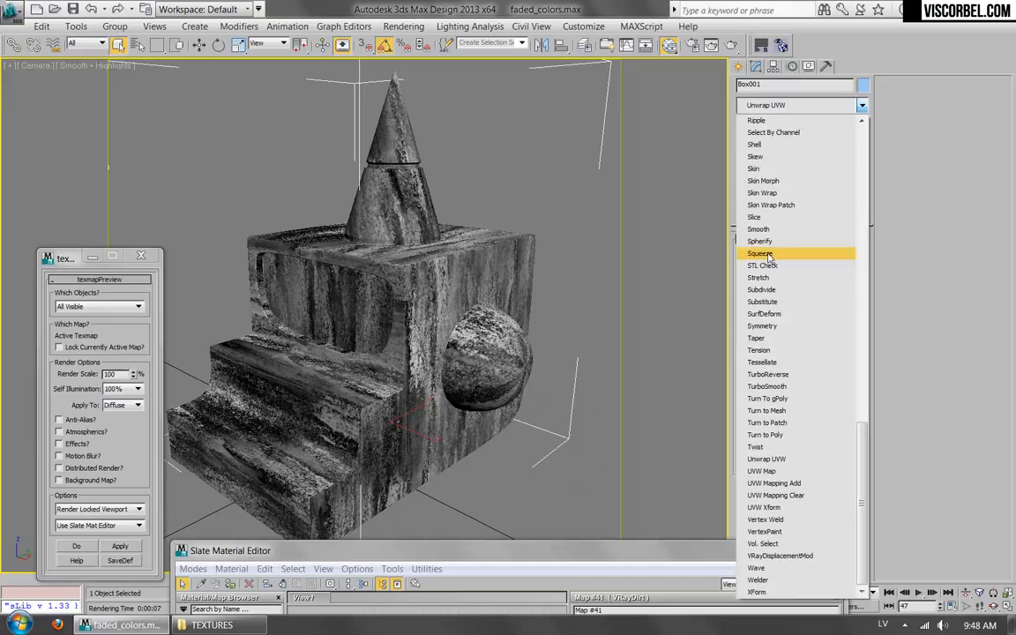
left_click(765, 471)
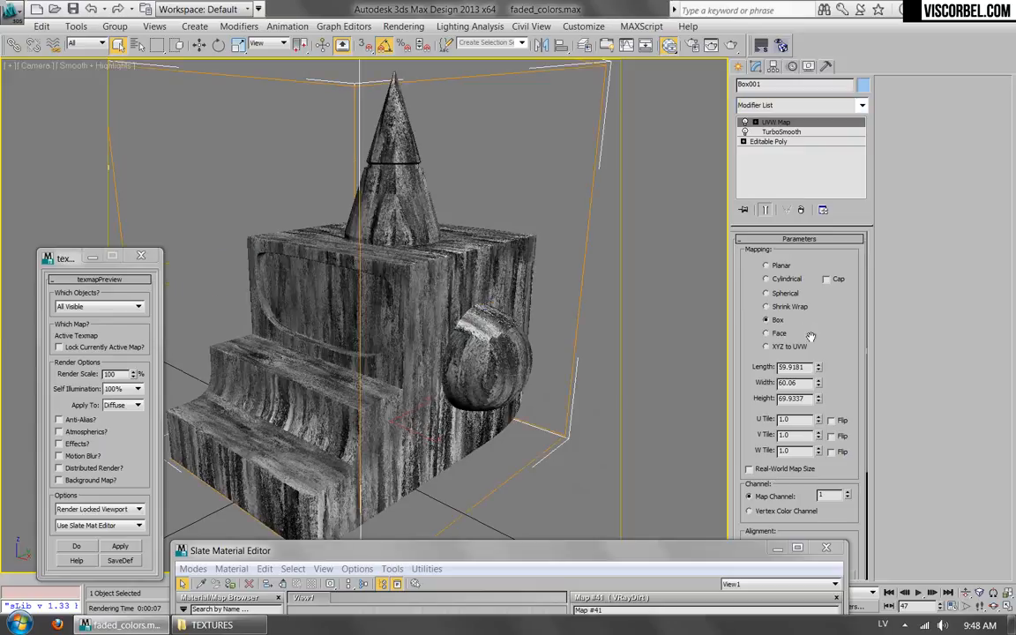
left_click_drag(838, 377, 750, 344)
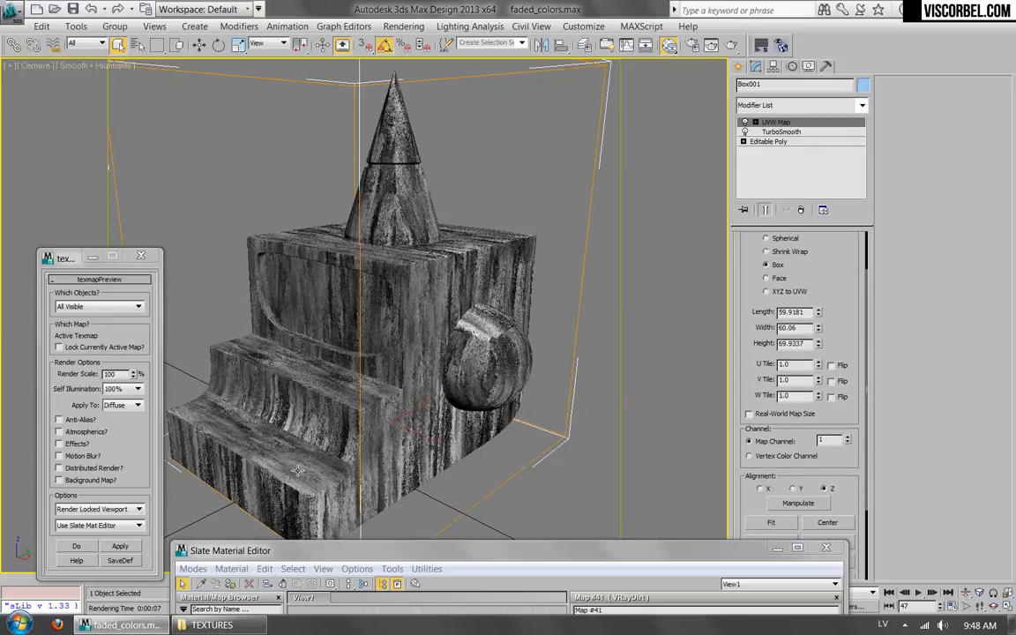
Step: Scale up the UVW Map gizmo slightly and set the modifier's map channel to 2
key("1")
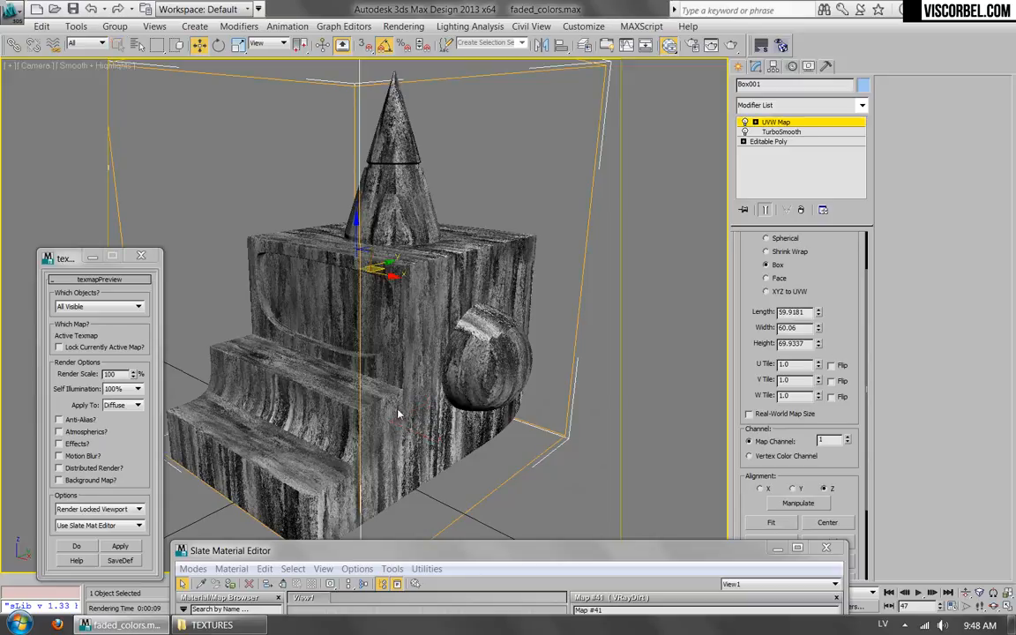
key("r")
left_click_drag(356, 261, 354, 246)
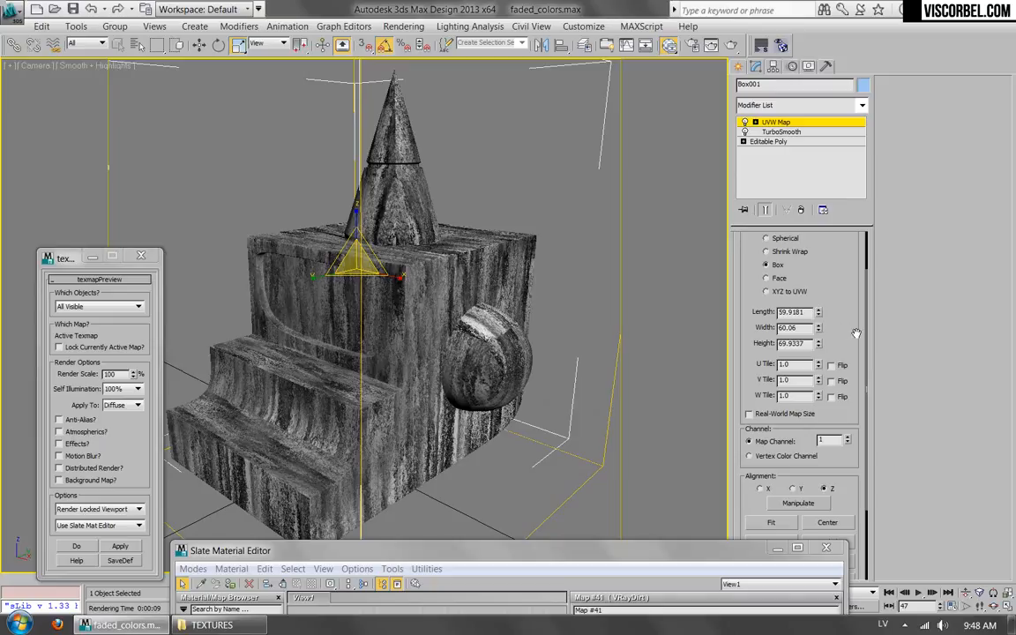
left_click_drag(855, 333, 859, 298)
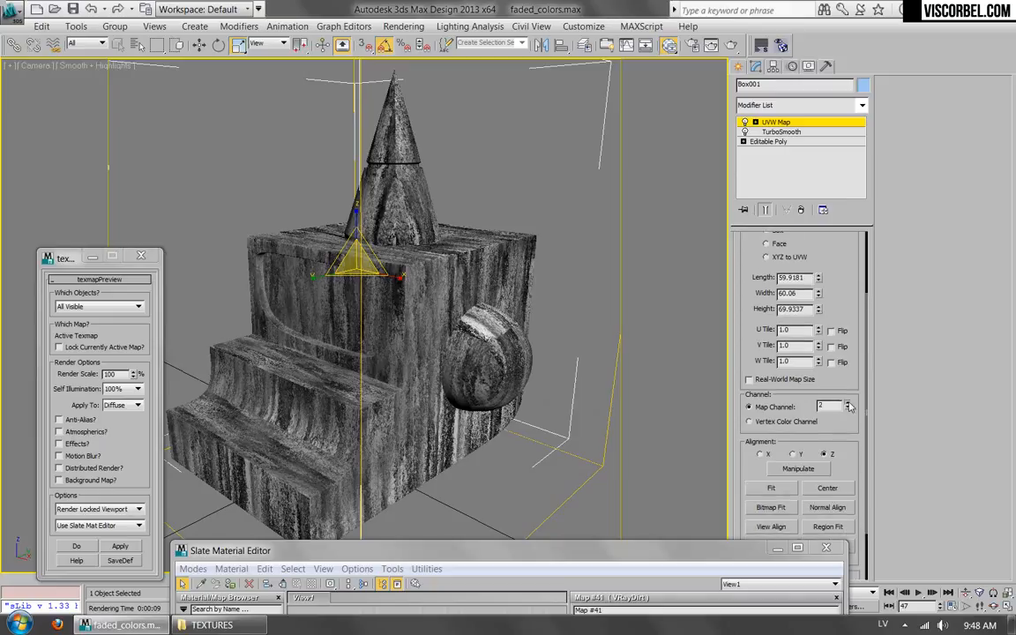
left_click(847, 404)
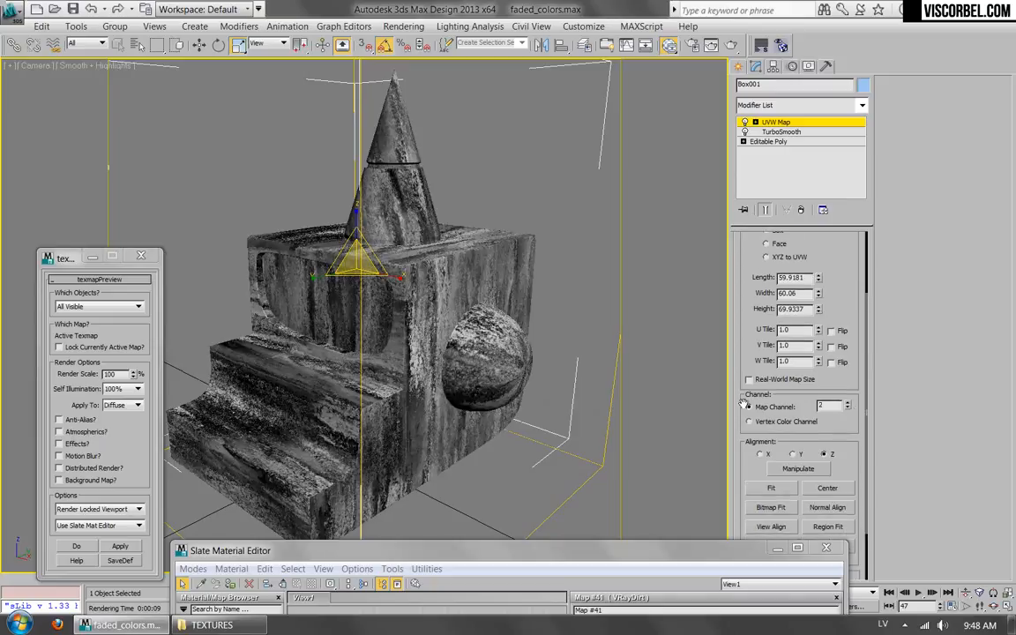
Step: Set the dirt (14).png bitmap's map channel to 2 and render a texture preview of the VRayDirt map
left_click(531, 555)
left_click_drag(532, 555, 569, 128)
double_click(441, 344)
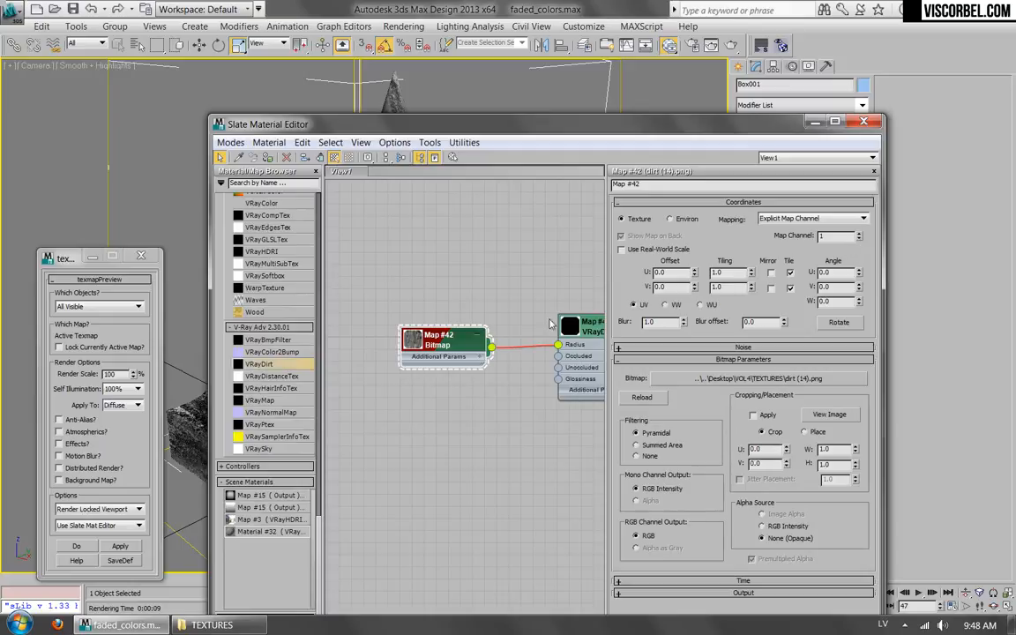
left_click(859, 234)
double_click(597, 321)
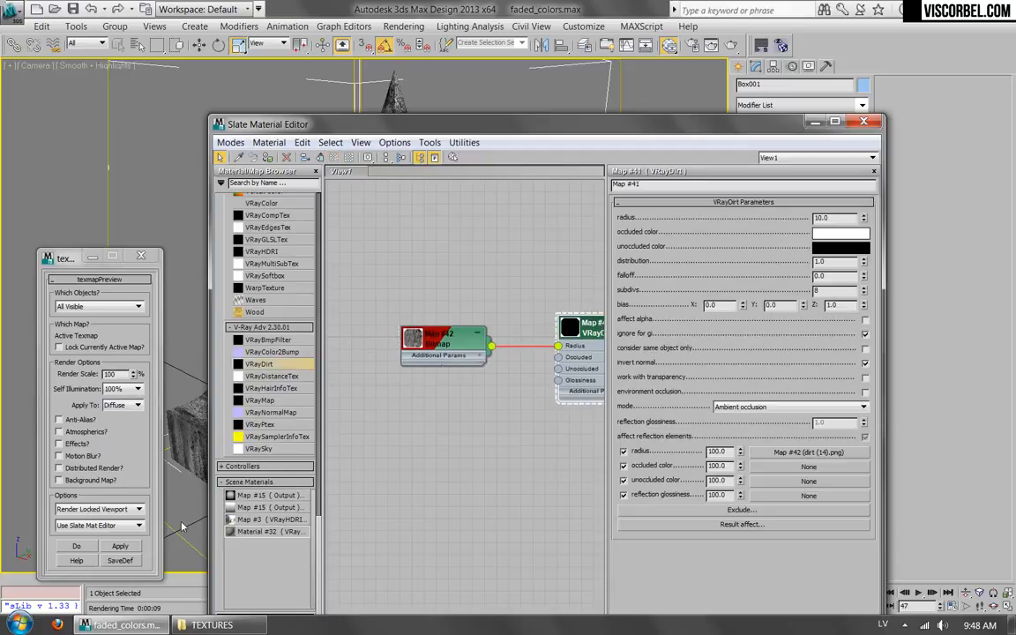
left_click(122, 547)
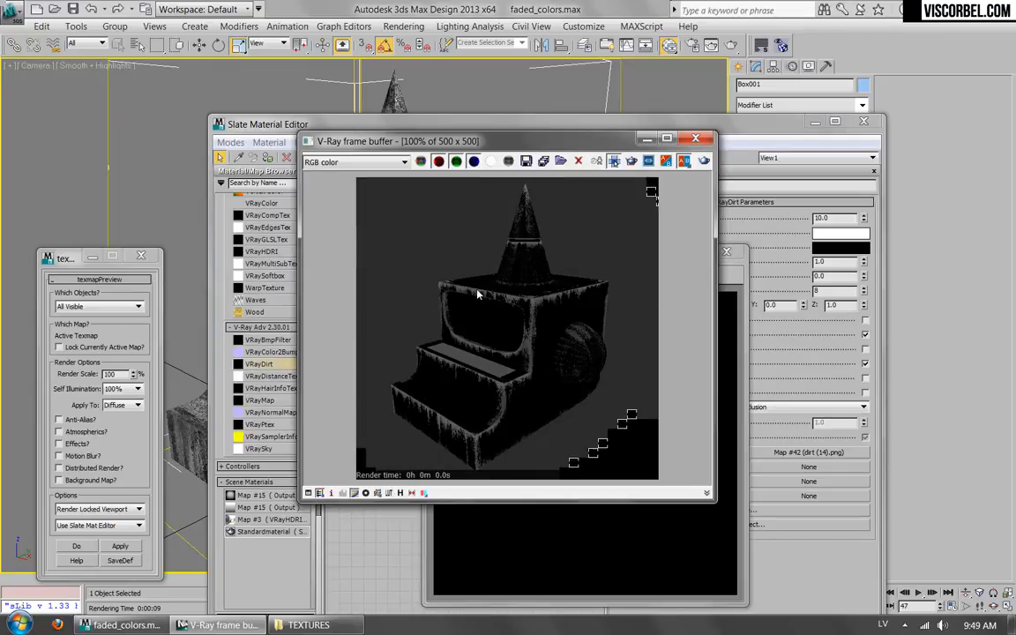
Step: Close the texture preview, check the dirt effect in camera renders and open the VRayDirt radius for editing
left_click(728, 253)
middle_click_drag(505, 232, 349, 257)
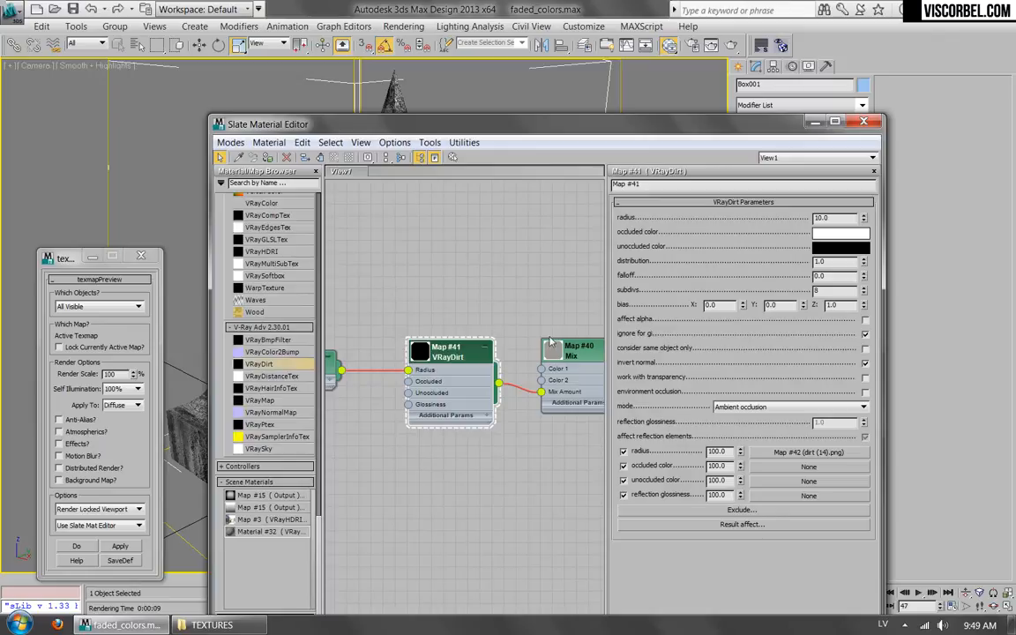
left_click(732, 47)
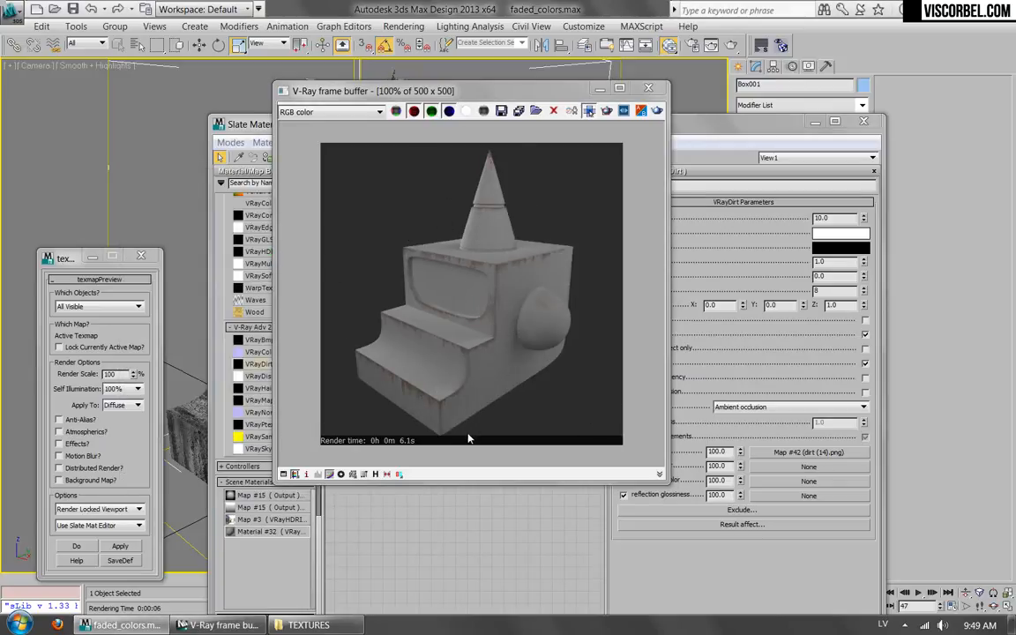
left_click(648, 88)
double_click(836, 218)
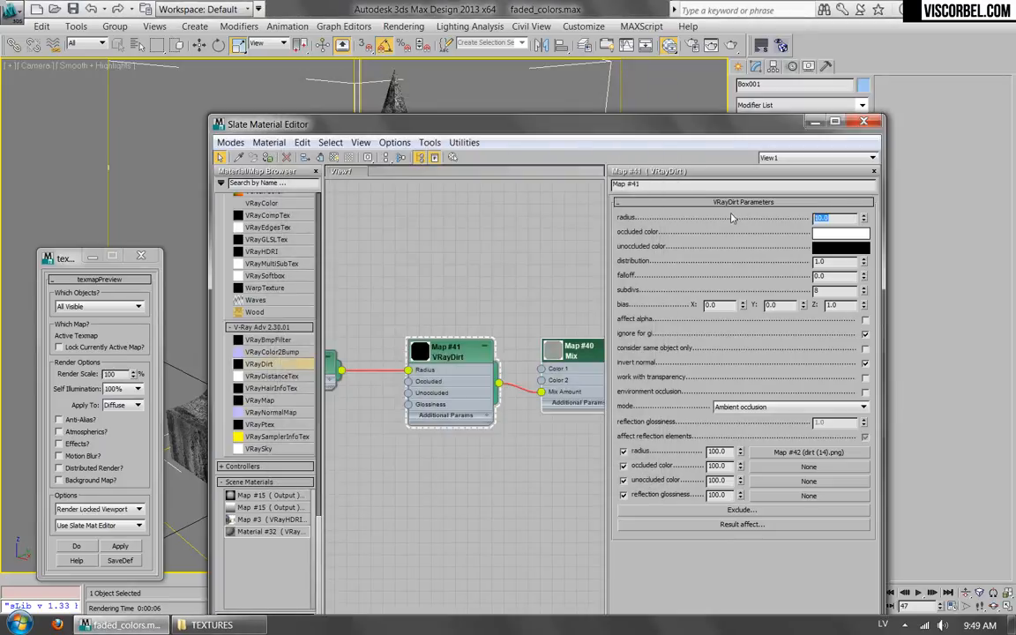
left_click(732, 49)
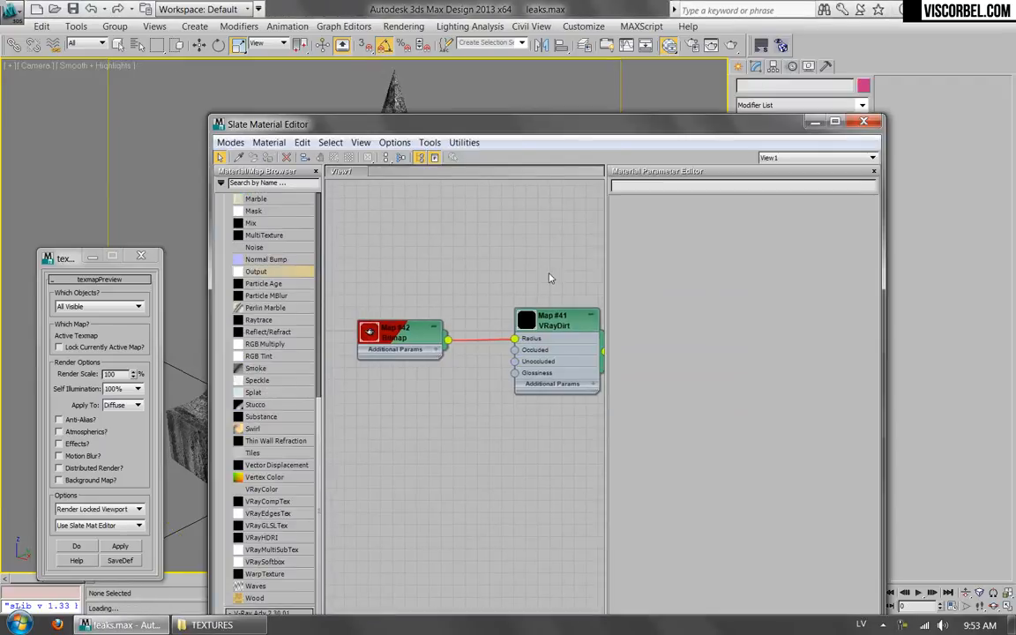
Step: Render the camera view of leaks.max and examine the dirt leaks around the cone and box edges up close
middle_click_drag(399, 322, 306, 338)
scroll(460, 349, "down", 1)
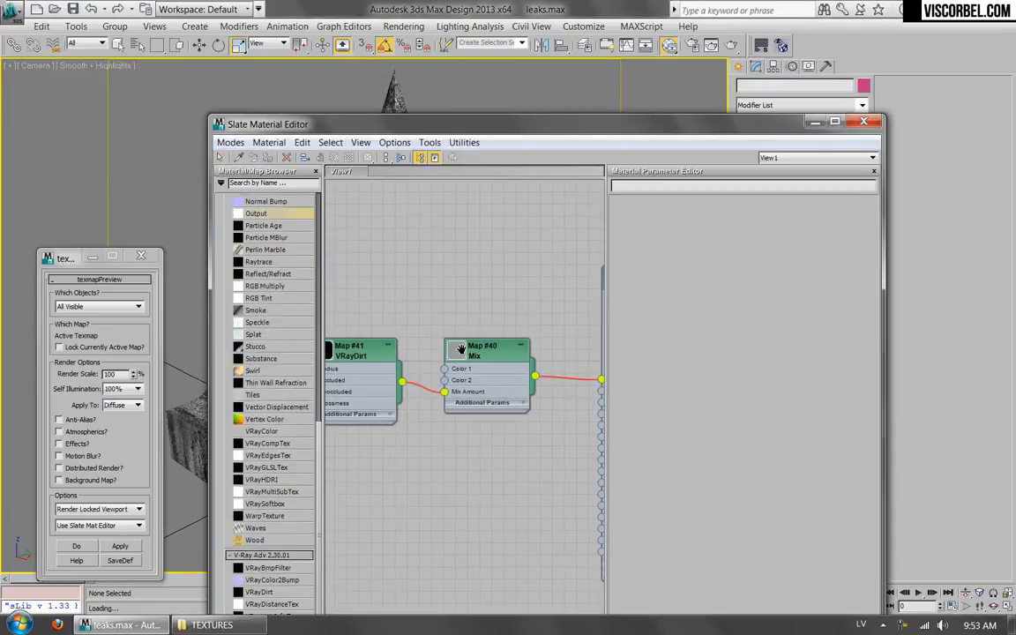
left_click(730, 46)
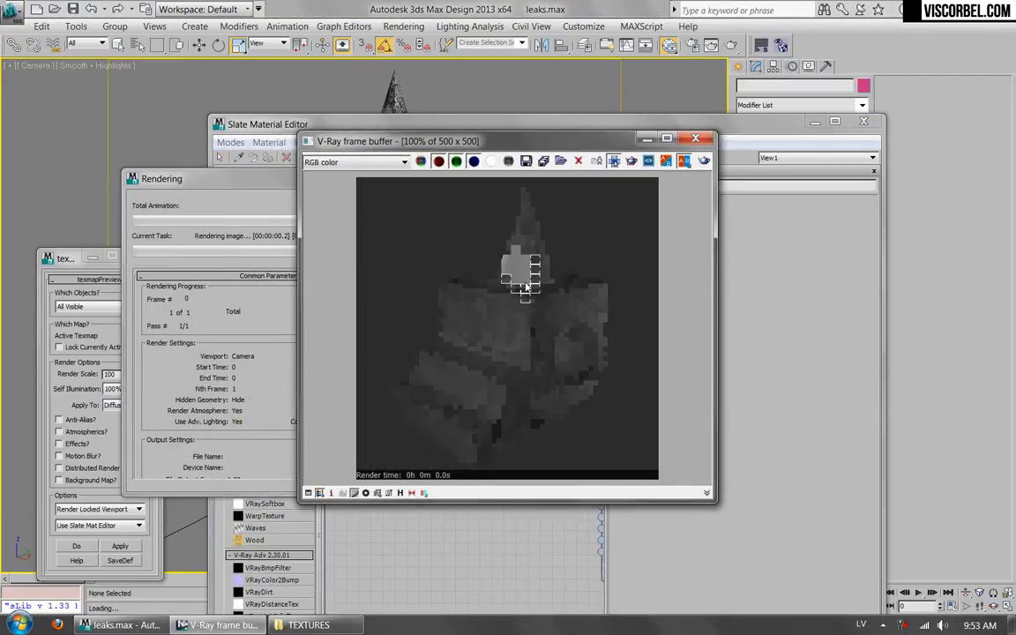
scroll(524, 296, "up", 5)
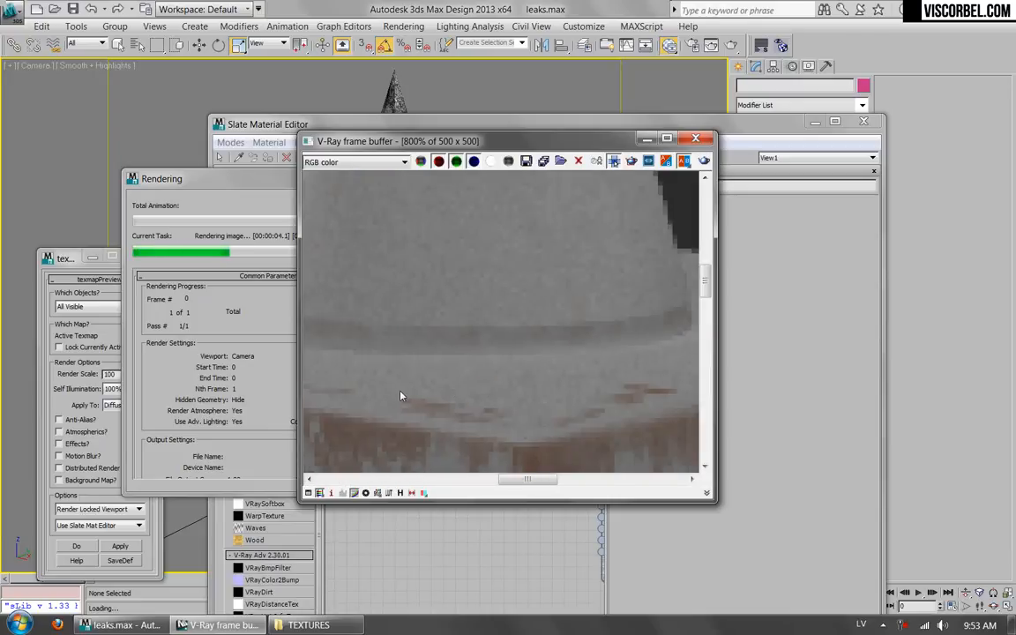
scroll(403, 353, "down", 4)
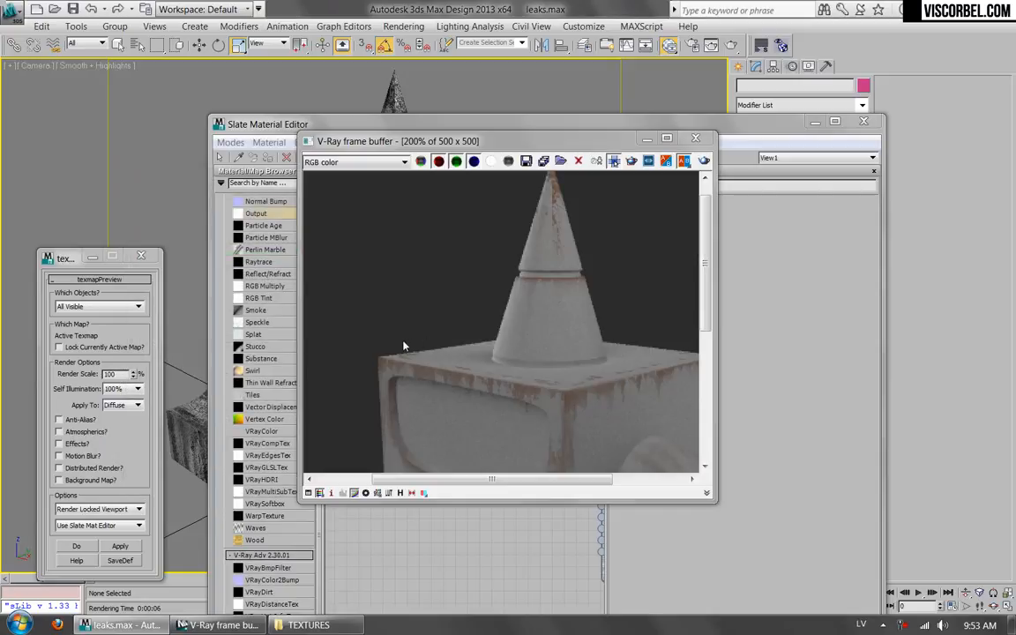
middle_click_drag(668, 357, 553, 217)
scroll(494, 292, "down", 1)
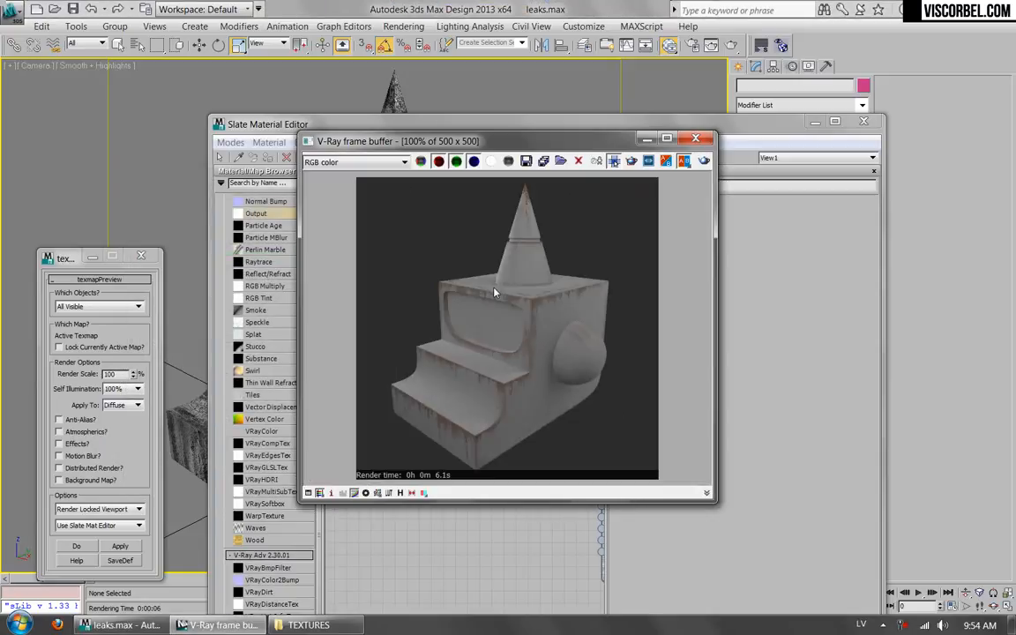
left_click(696, 139)
Step: Bring the VRayDirt and Mix nodes into view and move the Slate Material Editor to uncover more of the model
middle_click_drag(423, 353, 512, 353)
scroll(476, 371, "down", 3)
scroll(483, 406, "up", 5)
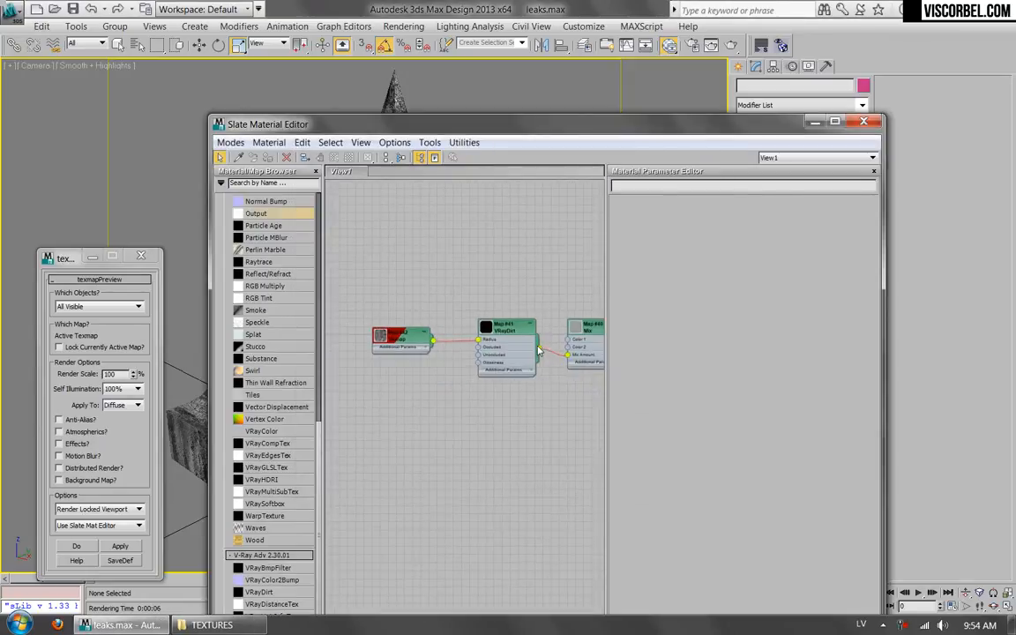
middle_click_drag(489, 328, 455, 350)
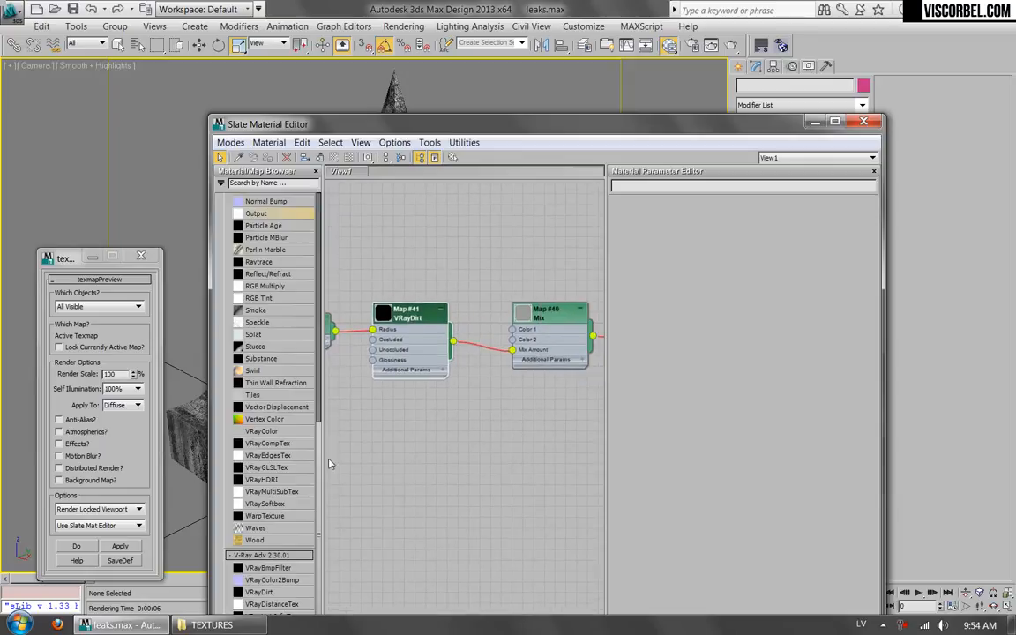
scroll(320, 458, "up", 1)
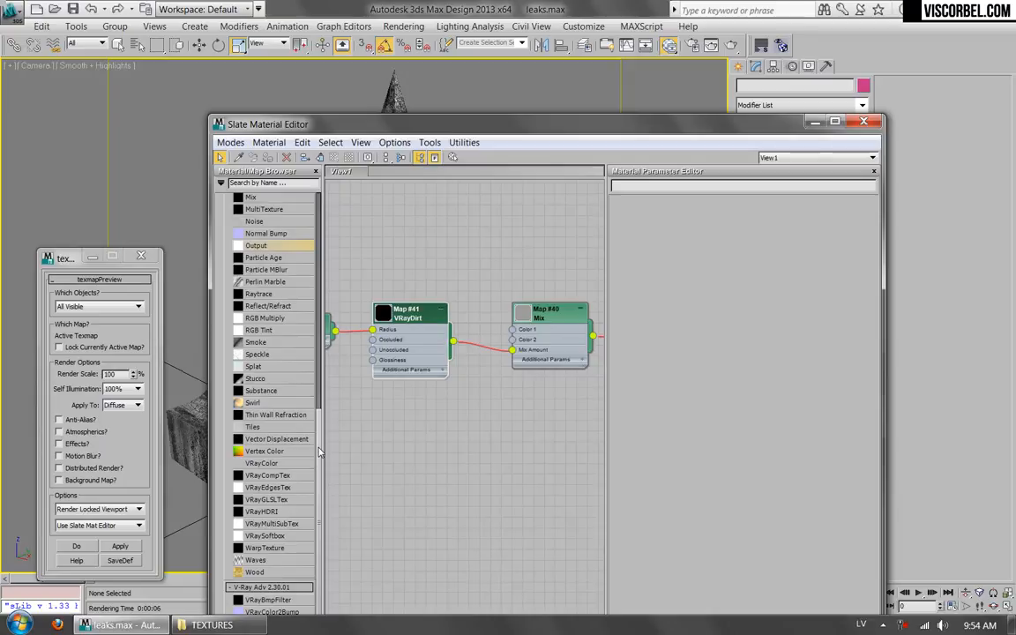
scroll(320, 452, "up", 2)
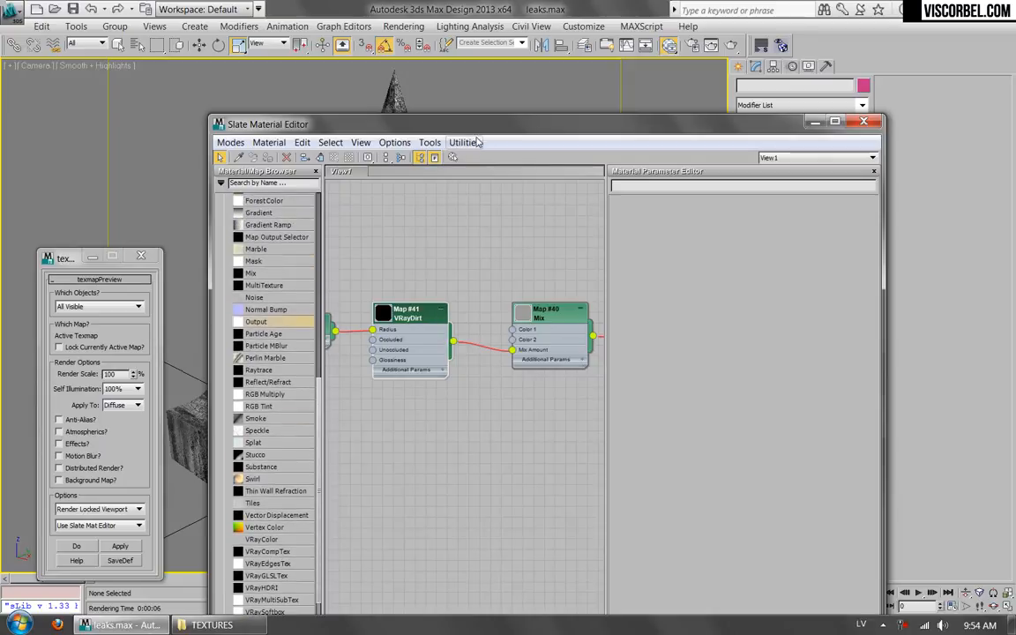
left_click_drag(478, 126, 457, 342)
left_click_drag(396, 338, 486, 150)
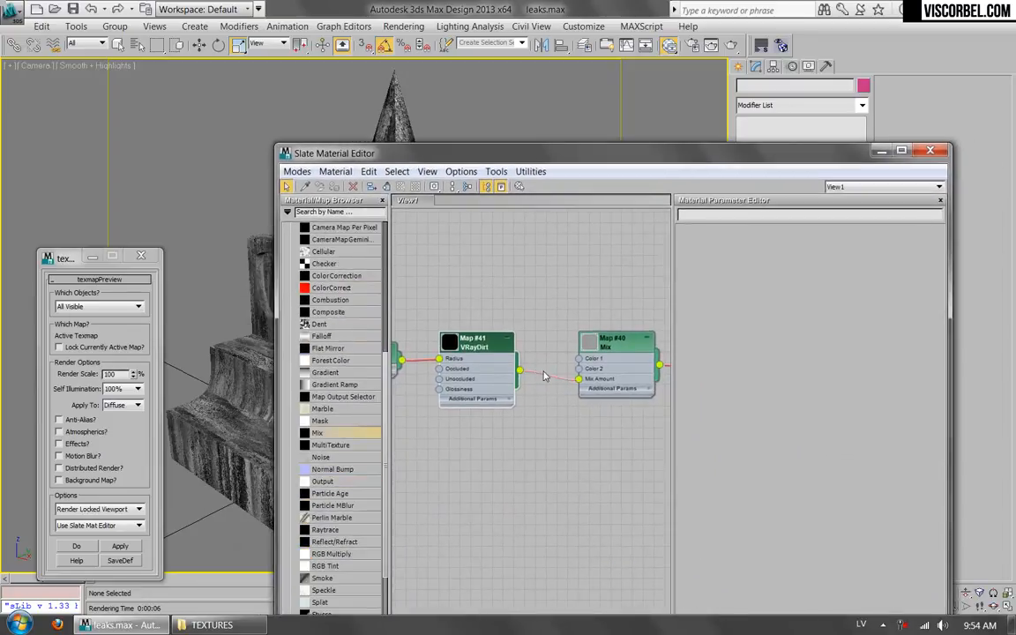
Step: Insert a second Mix map between VRayDirt and the existing Mix, with VRayDirt as its Color 2, and show its parameters
left_click_drag(545, 371, 546, 372)
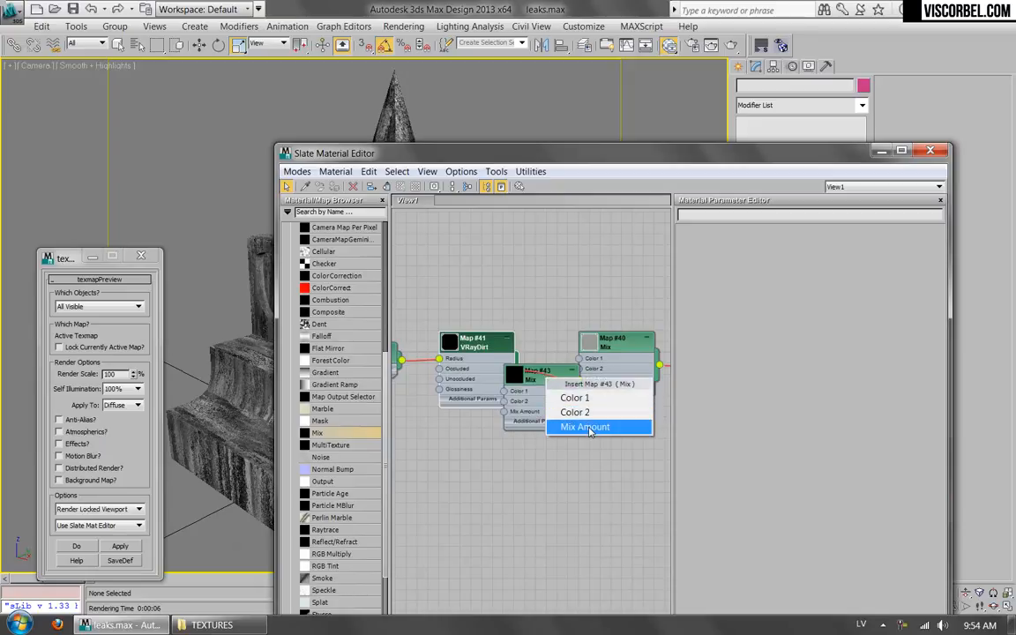
left_click(574, 397)
left_click_drag(469, 348, 434, 357)
middle_click_drag(434, 358, 511, 362)
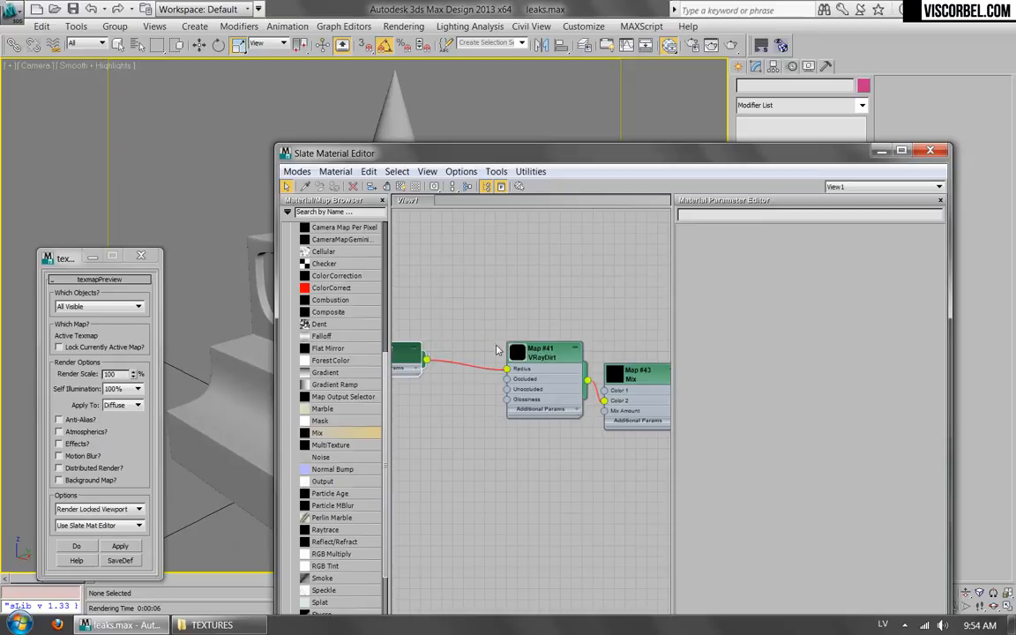
left_click_drag(511, 364, 470, 363)
left_click_drag(631, 378, 610, 377)
double_click(610, 377)
middle_click_drag(627, 339, 517, 269)
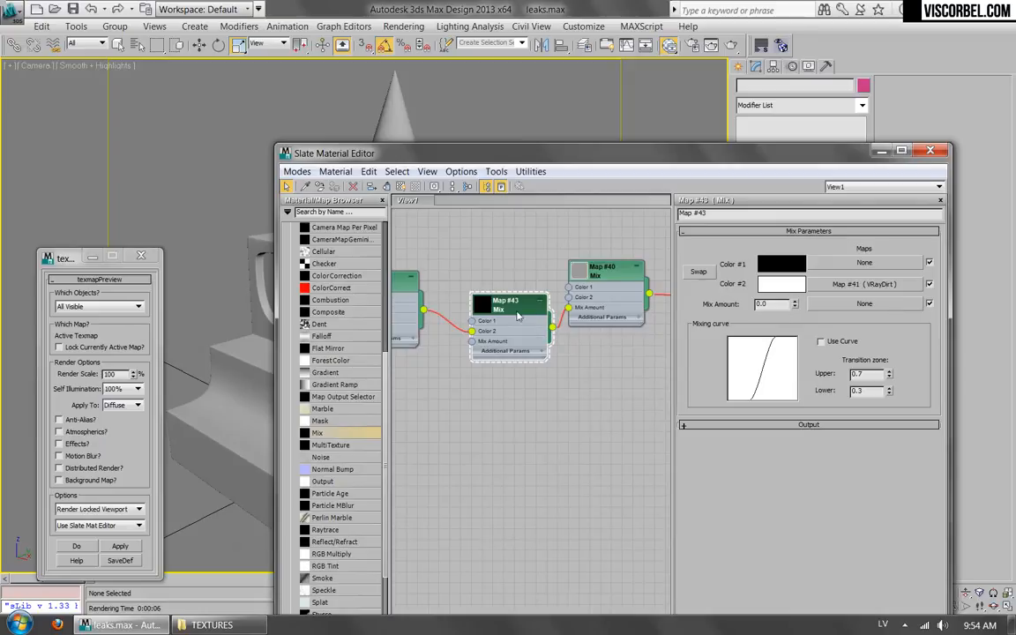
Step: Add a Falloff map as the new Mix map's mix amount, place it below VRayDirt and show its parameters
left_click_drag(321, 336, 739, 322)
left_click_drag(865, 313, 867, 305)
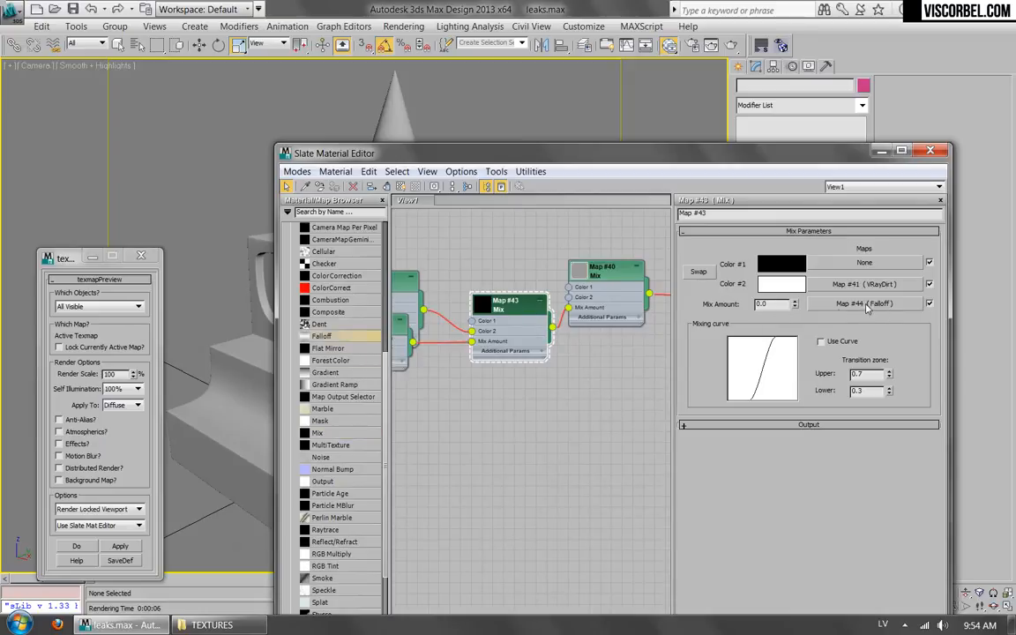
middle_click_drag(418, 342, 585, 360)
left_click_drag(537, 345, 559, 413)
double_click(559, 413)
middle_click_drag(591, 360, 487, 355)
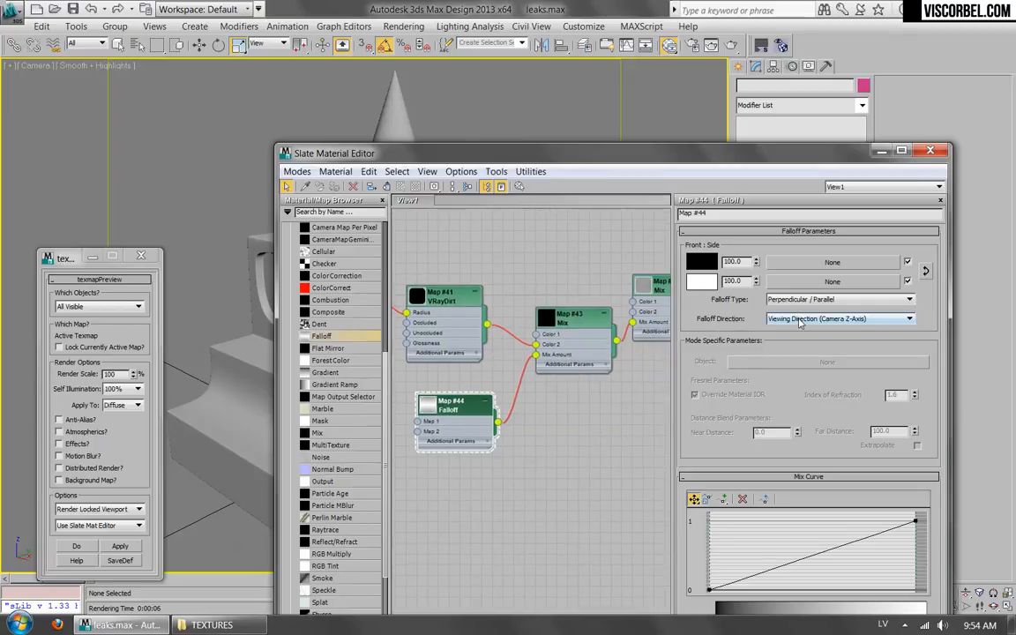
Step: Set the Falloff map's direction to World Z-Axis and its type to Towards / Away
left_click(800, 321)
left_click(797, 402)
left_click(829, 299)
left_click(794, 308)
middle_click_drag(516, 397, 564, 375)
scroll(562, 375, "up", 1)
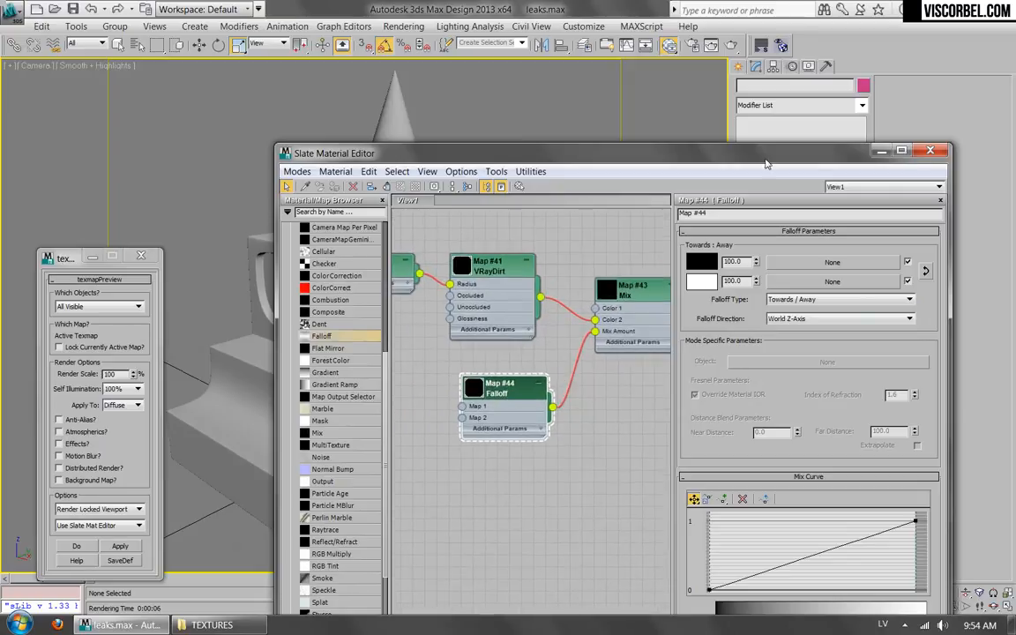
Step: Render a texture preview of the Falloff map on the model and close it
left_click(128, 548)
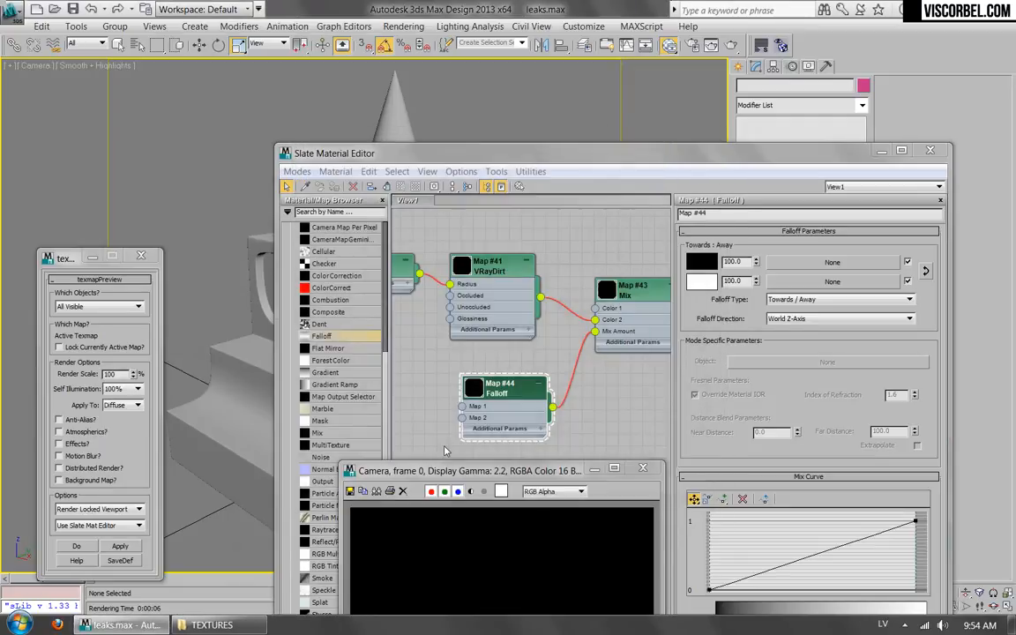
left_click_drag(557, 477, 519, 327)
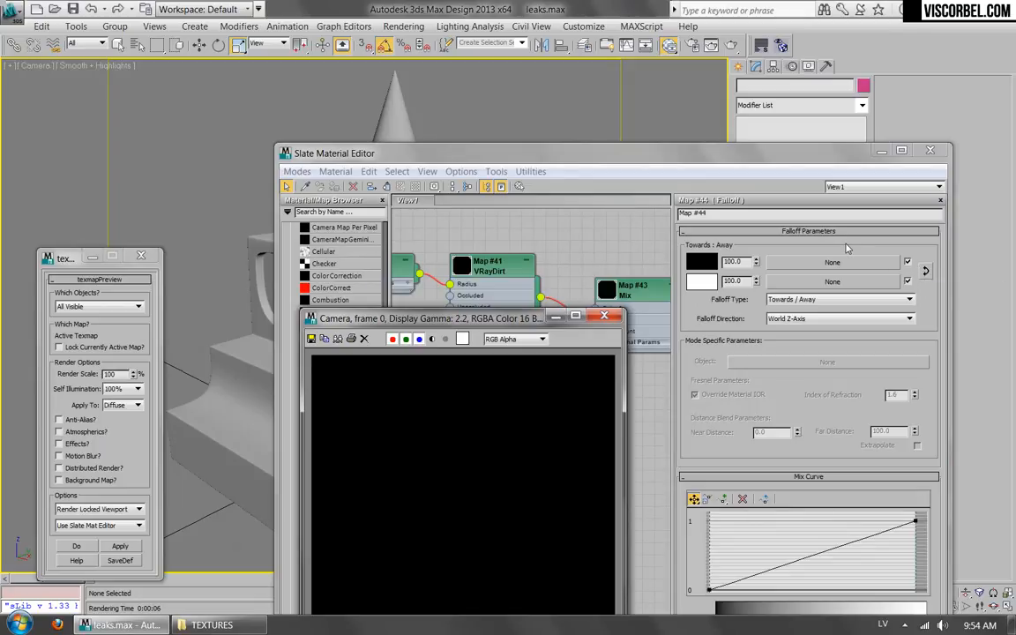
left_click(604, 315)
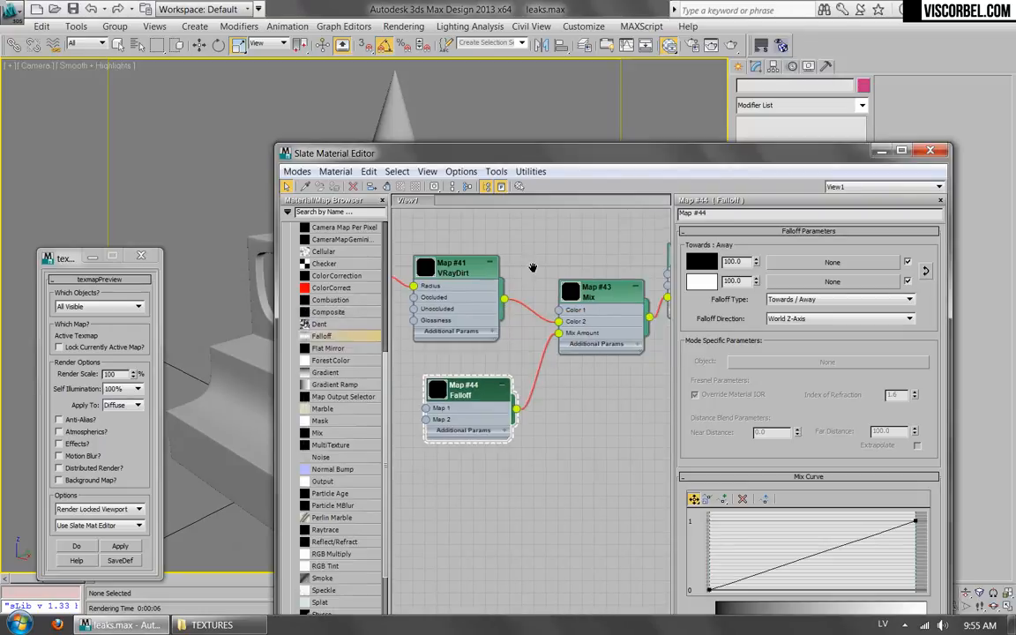
Step: Render the camera view, inspect the leaks on the upper box with the Falloff applied, and close the frame buffer
left_click(729, 45)
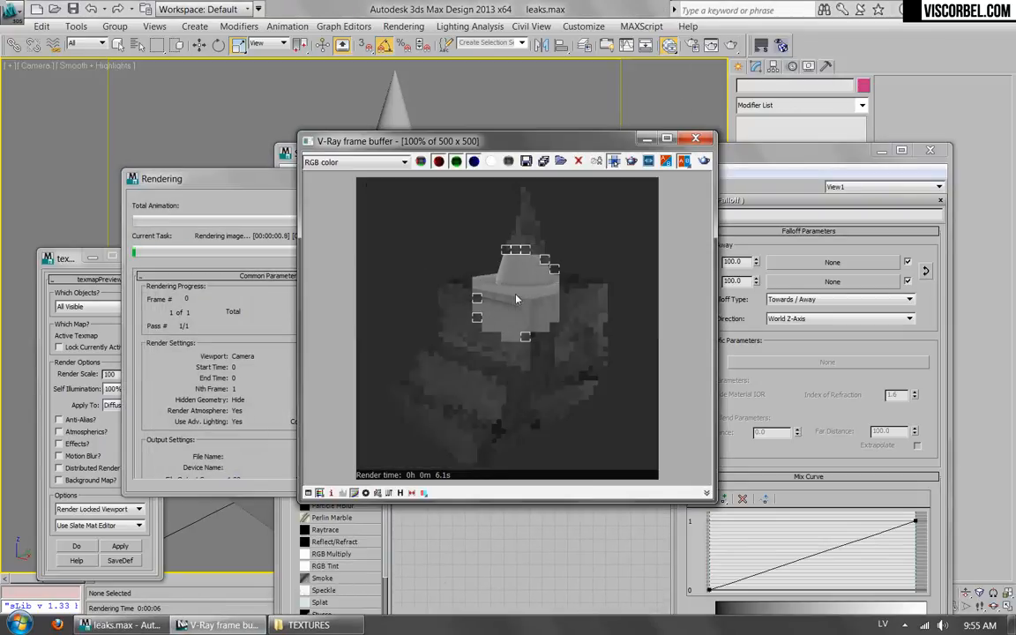
scroll(462, 262, "up", 1)
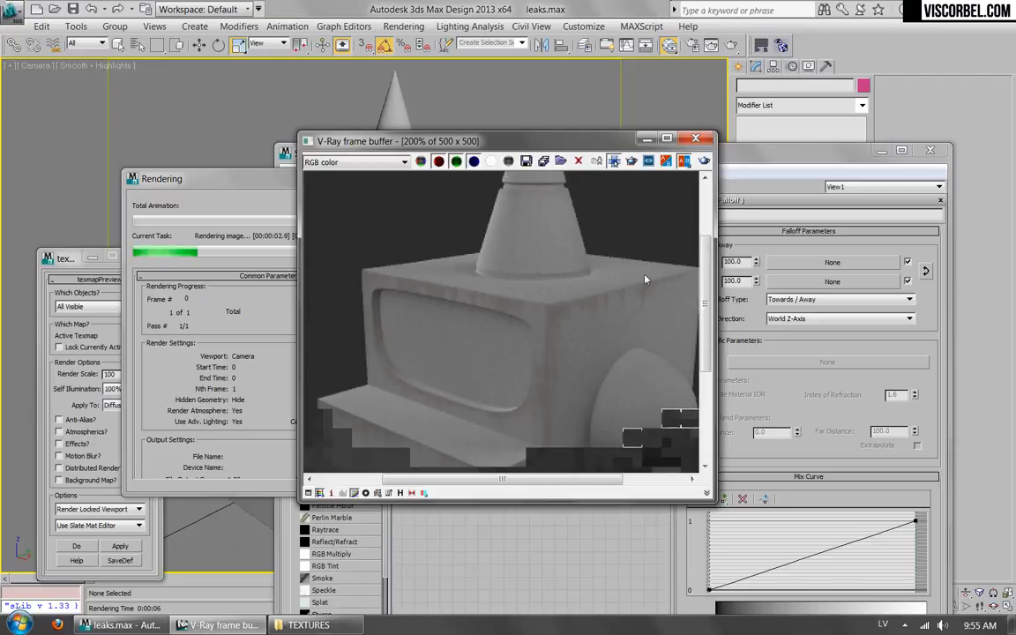
scroll(526, 336, "down", 1)
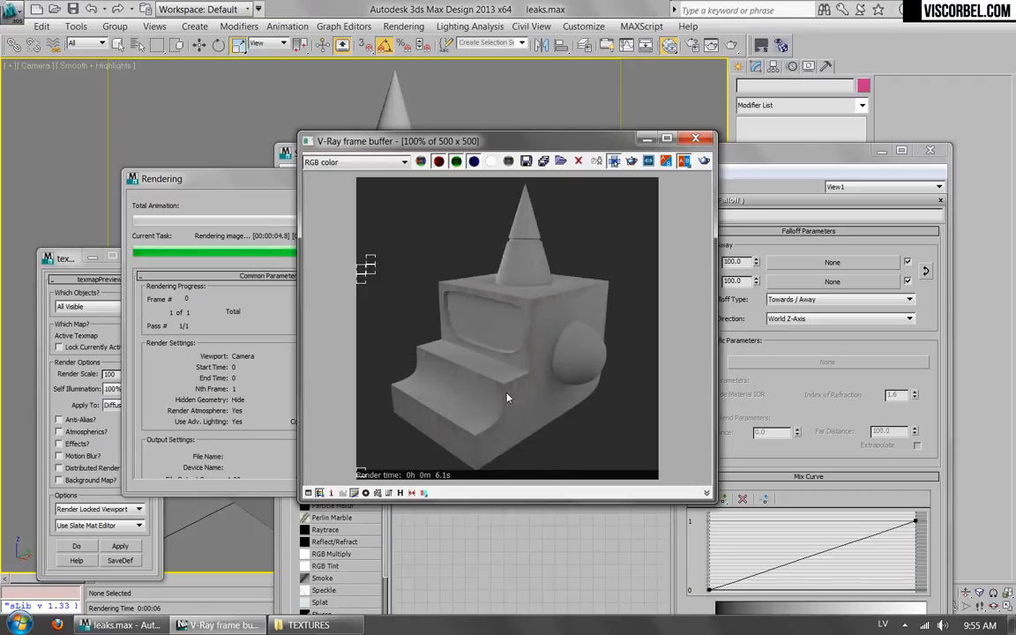
left_click(695, 139)
Step: Insert an Output map between the two Mix maps and show its output parameters
left_click_drag(521, 364, 490, 364)
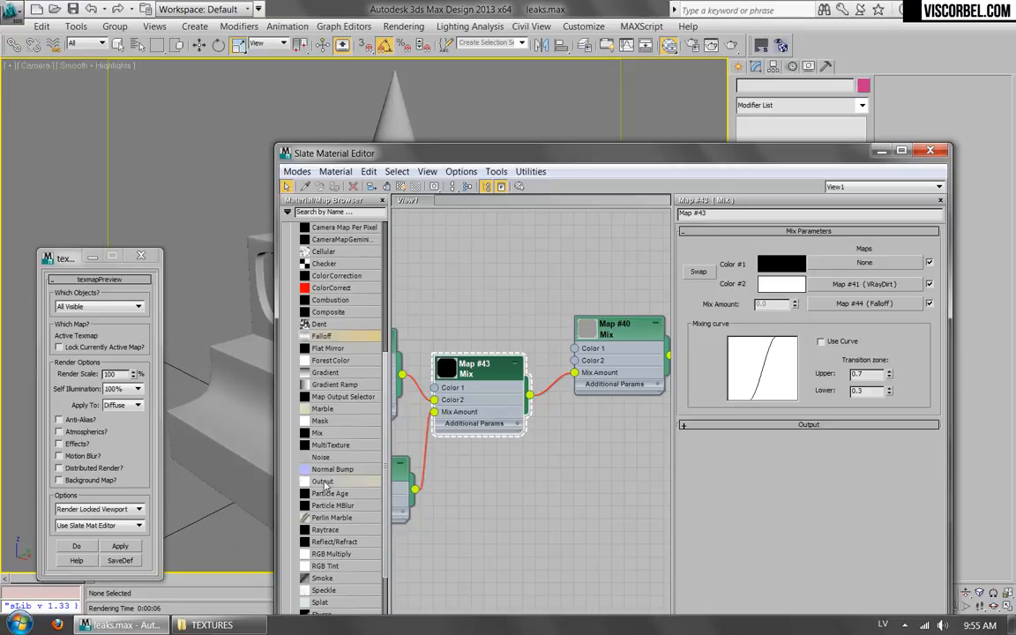
left_click_drag(553, 378, 557, 402)
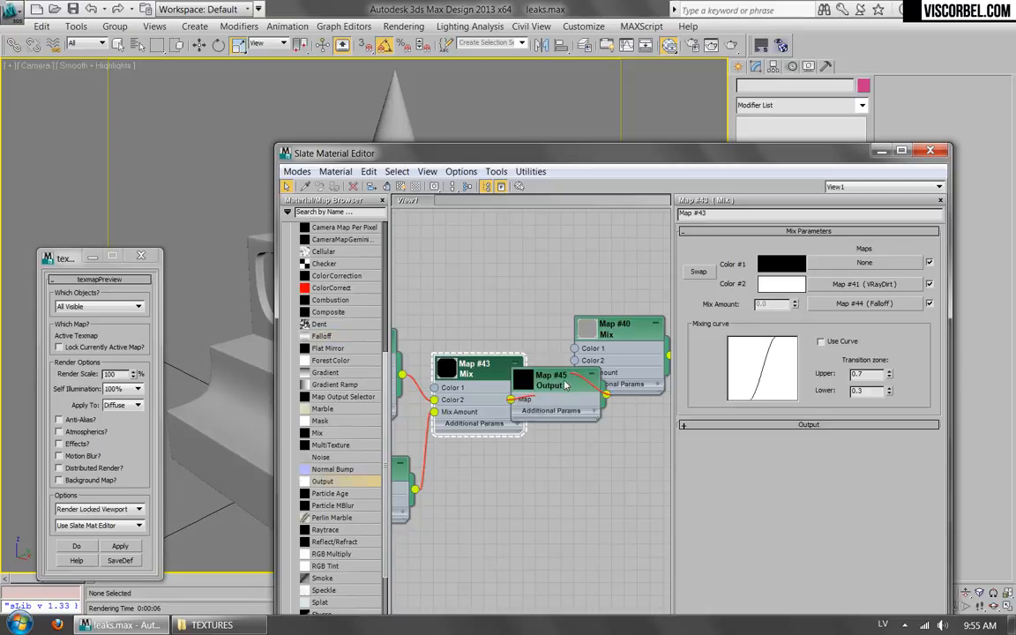
left_click(562, 377)
left_click(741, 296)
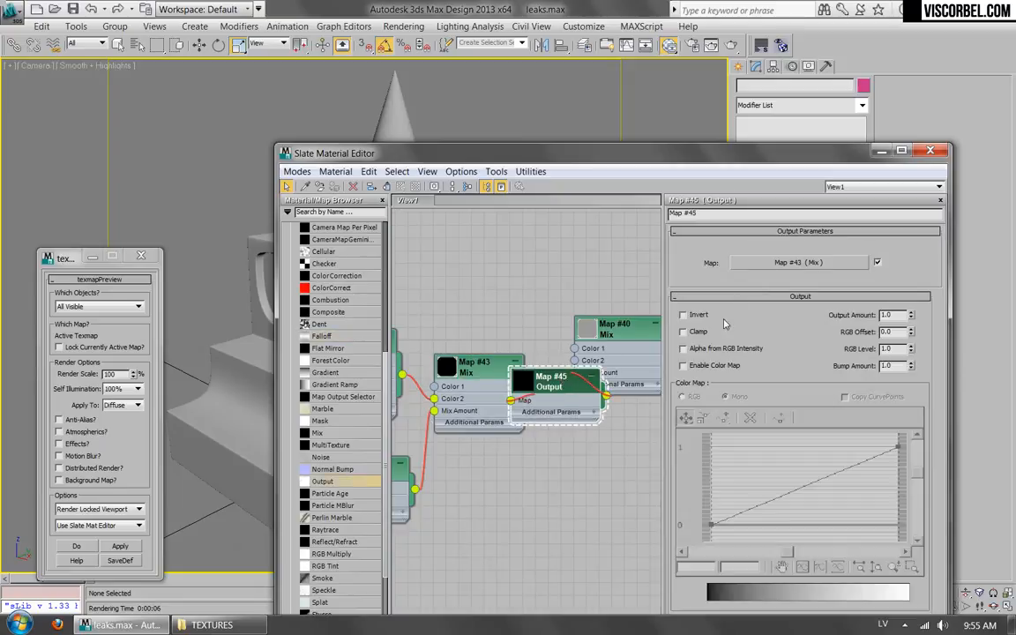
Step: Enable the Output map's color map and add two curve points at about (0.121, -0.007) and (0.27, 1.012)
left_click(683, 365)
left_click(713, 415)
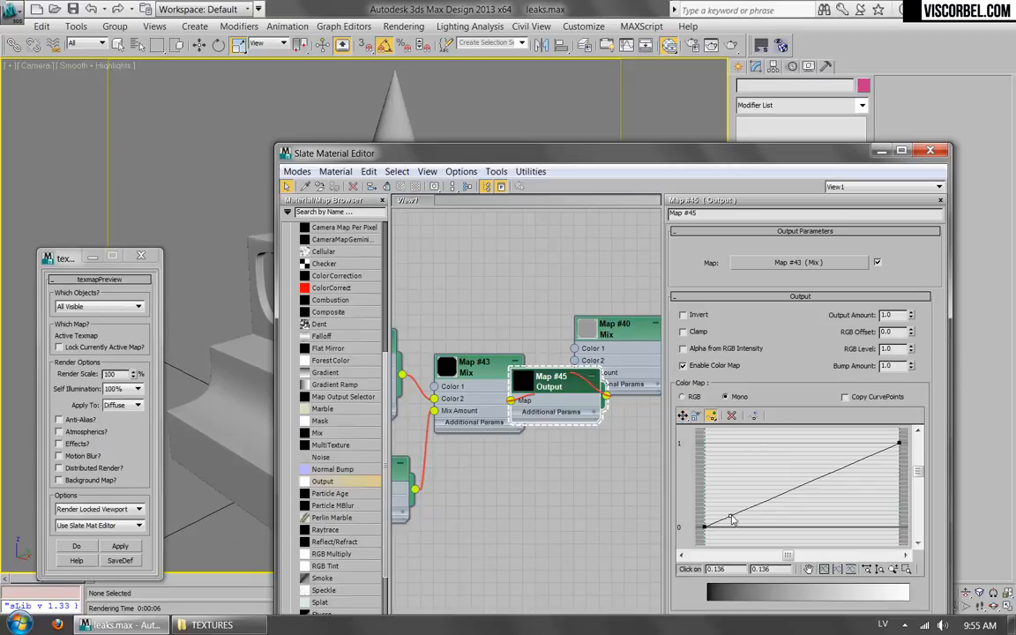
left_click_drag(753, 507, 757, 443)
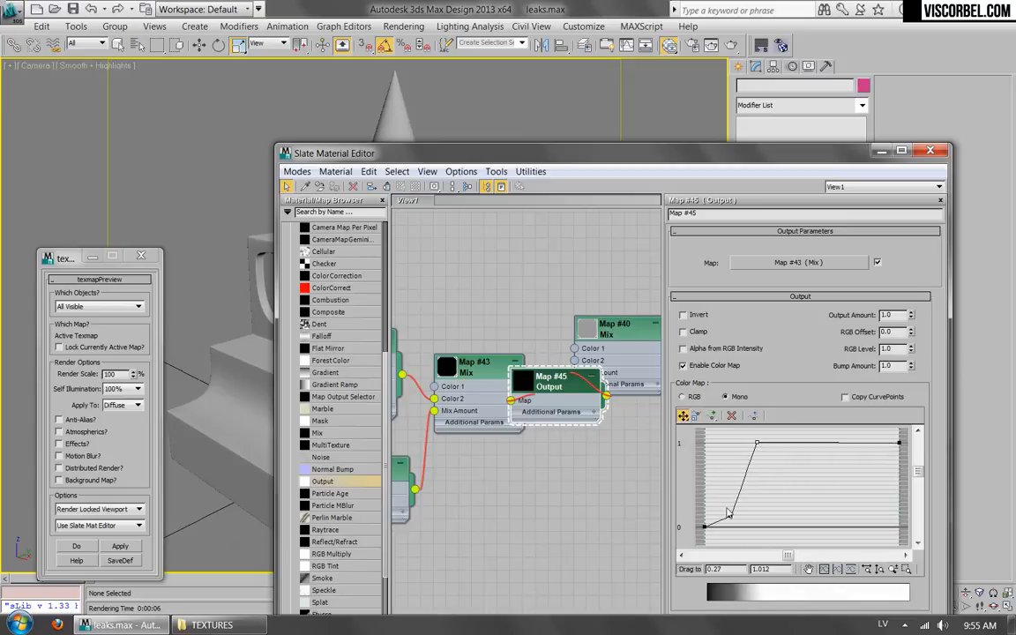
left_click_drag(732, 515, 730, 530)
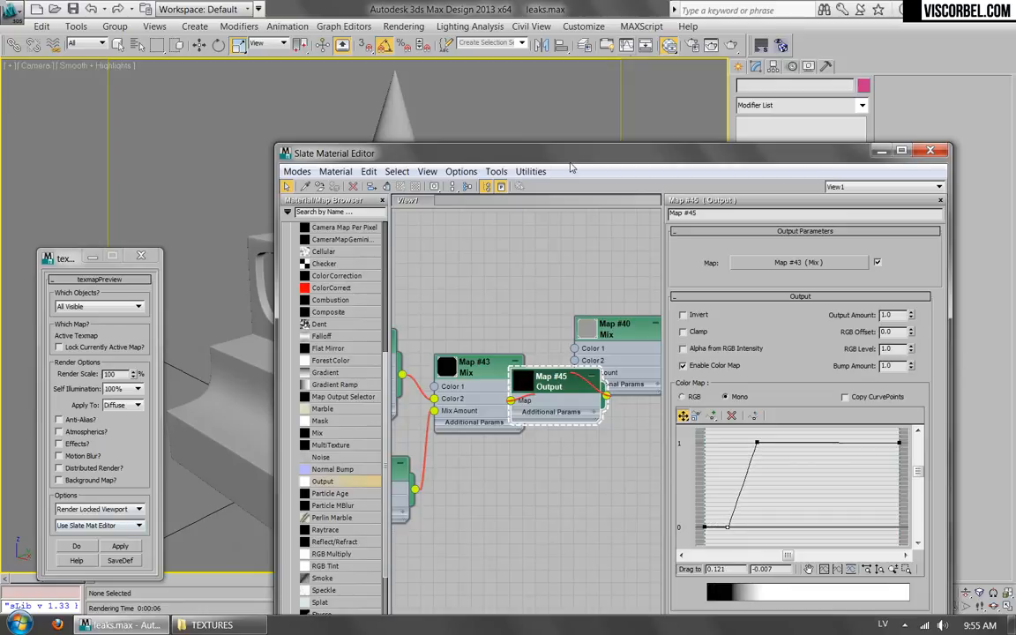
Step: Render a texture preview of the Output map, render the camera view and examine the sharpened leaks on the box edges
left_click(105, 546)
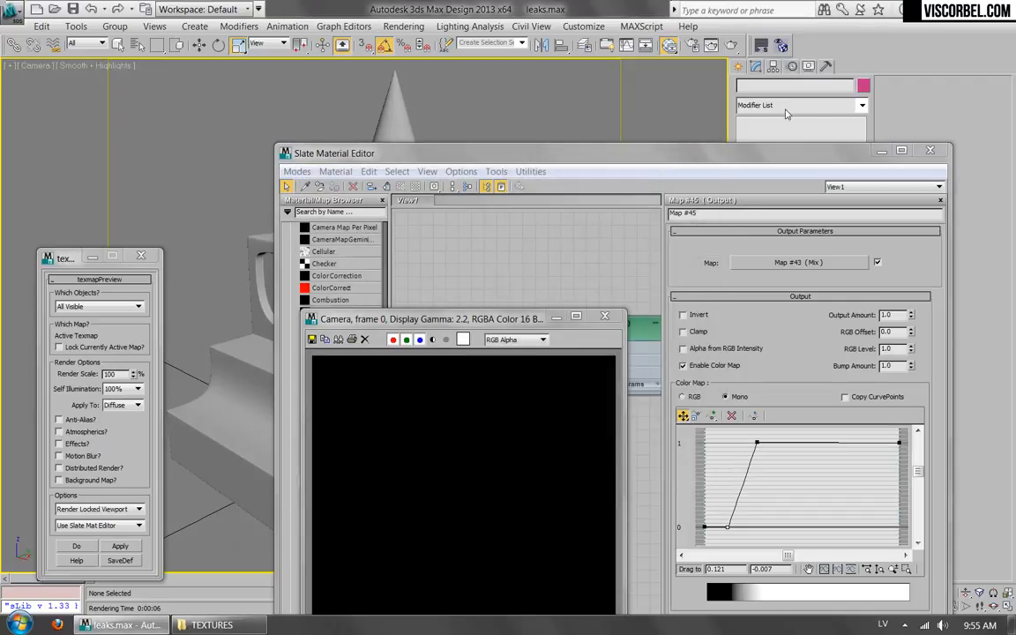
left_click(732, 46)
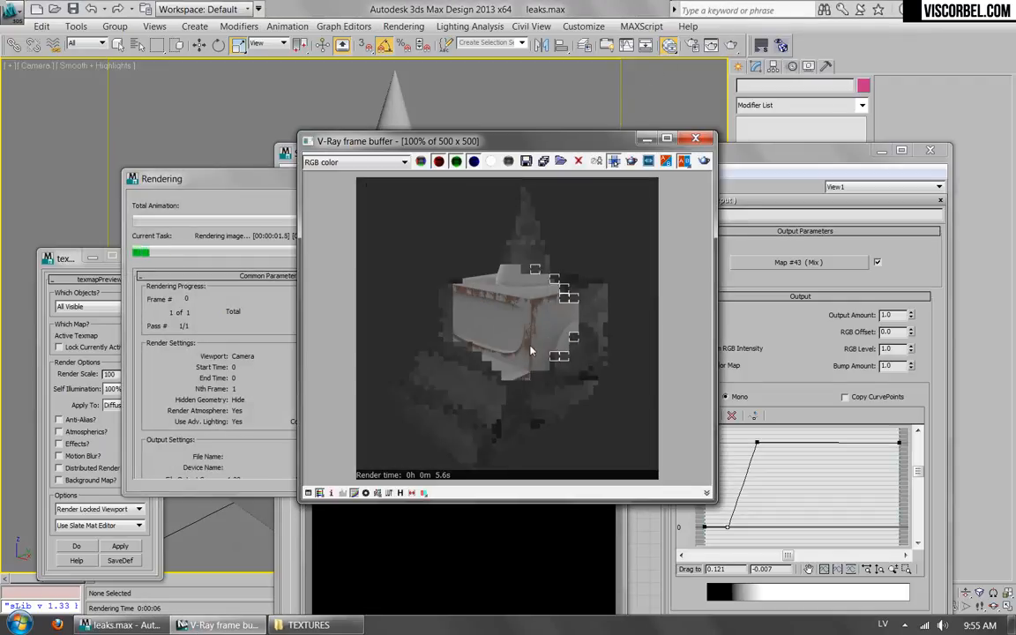
scroll(495, 264, "up", 1)
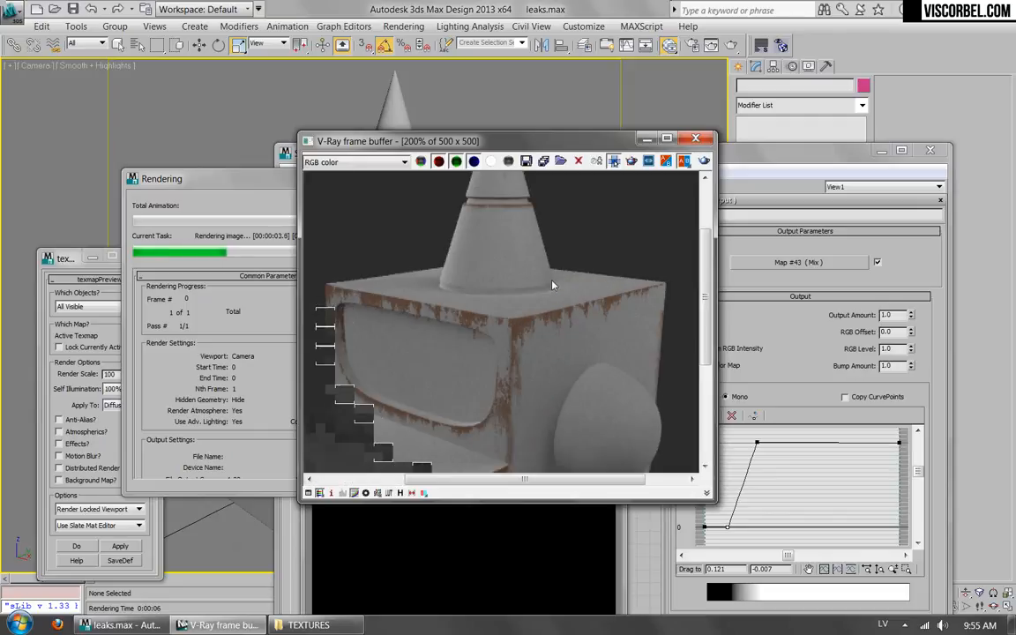
middle_click_drag(390, 288, 513, 277)
scroll(547, 300, "down", 1)
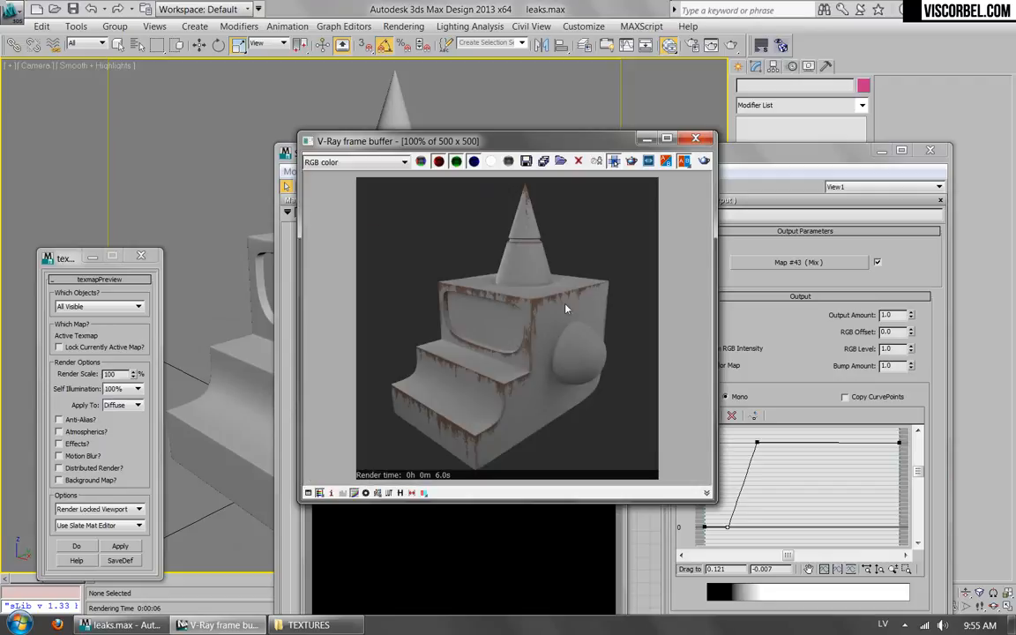